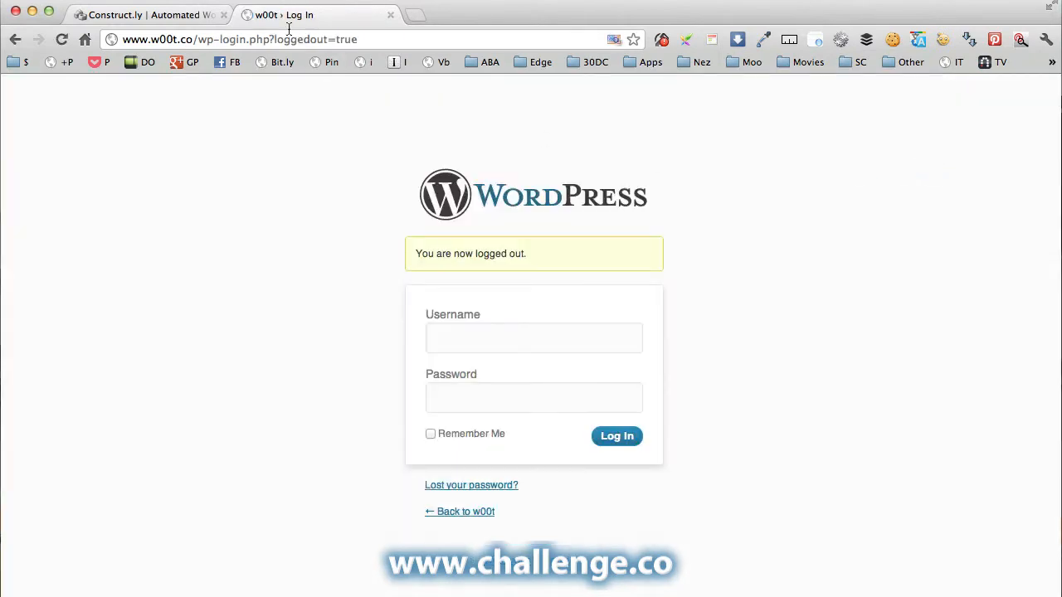
drag(197, 39, 417, 38)
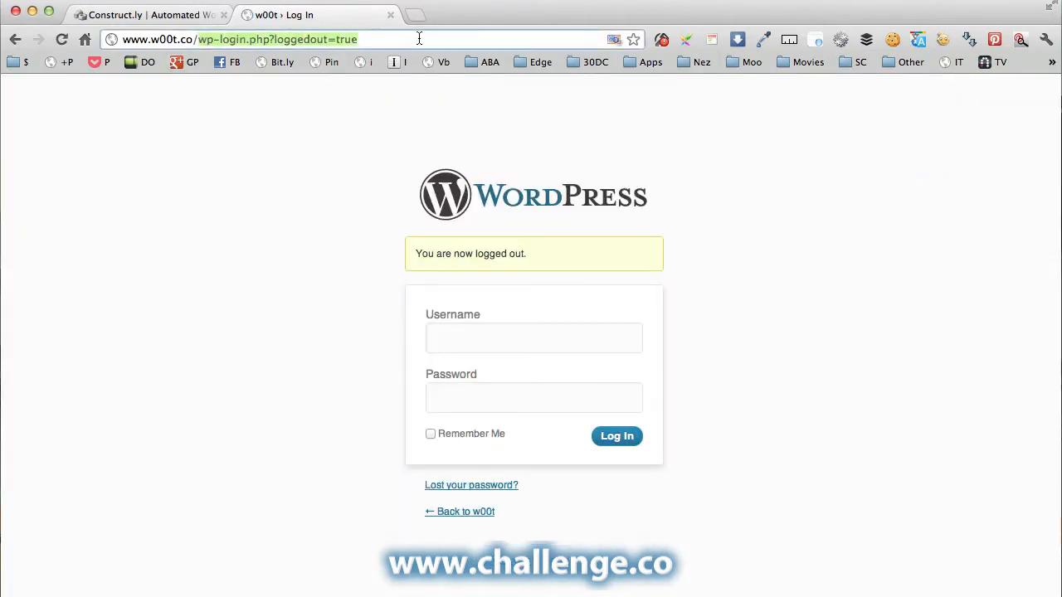
text(wp-a)
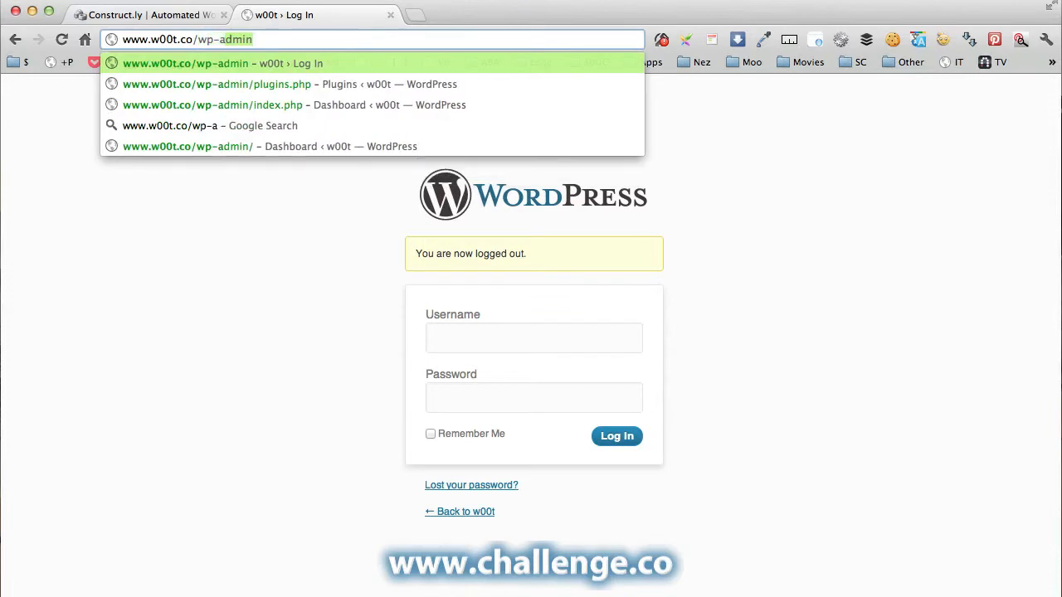
text(dmin)
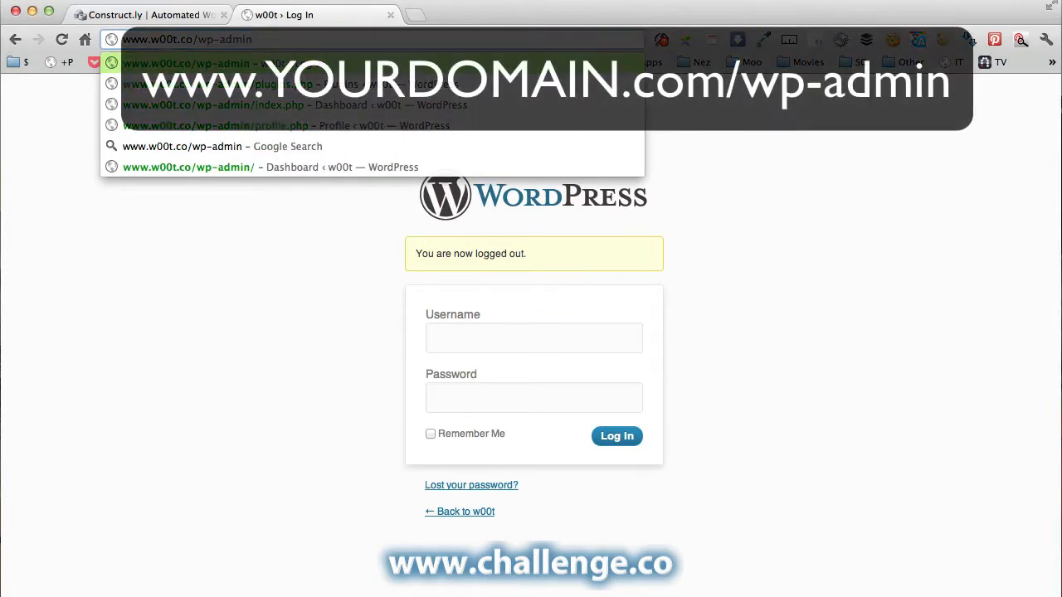
key(Return)
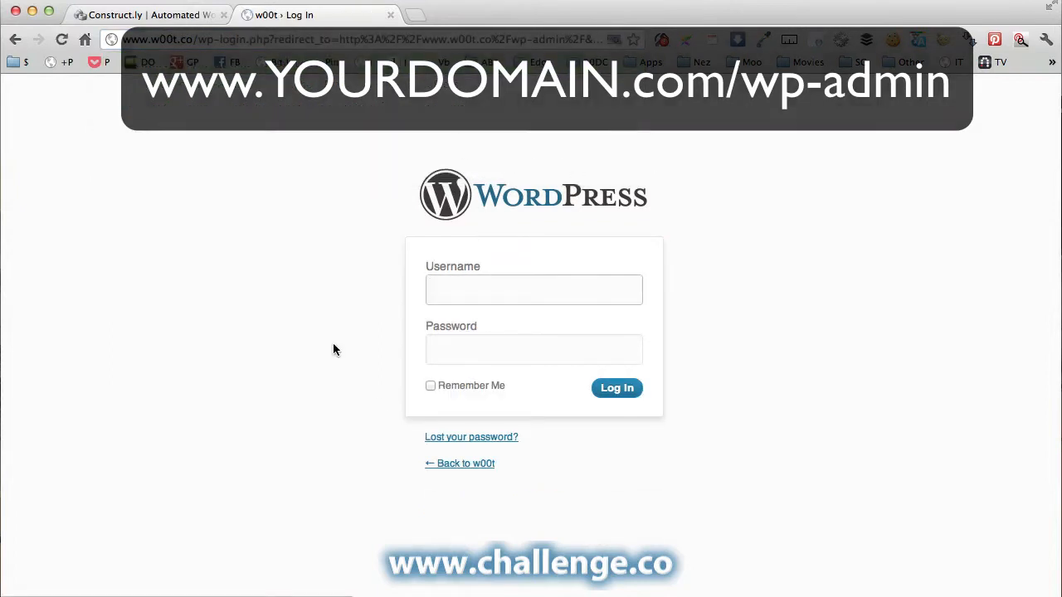
Log in as the admin user with the account password, with Remember Me ticked.
click(609, 293)
text(a)
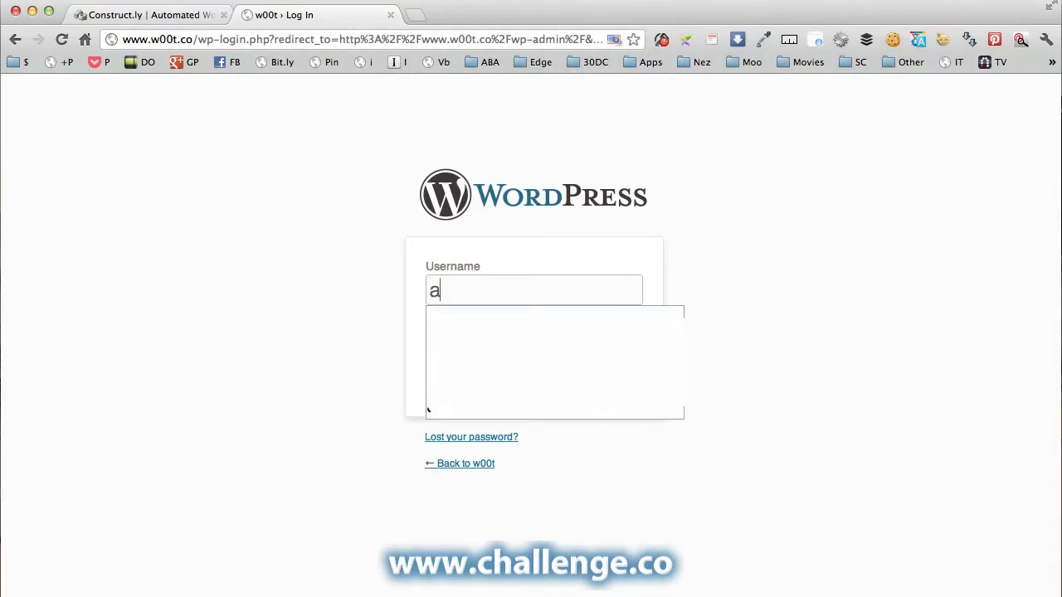
text(dmin)
key(Tab)
text(p)
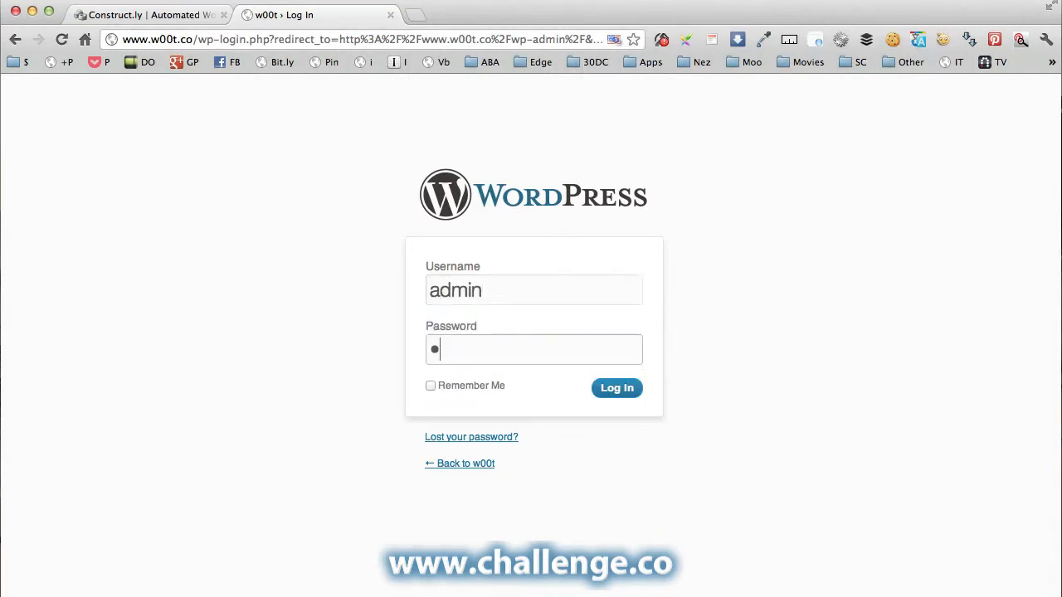
text(assword1)
click(429, 386)
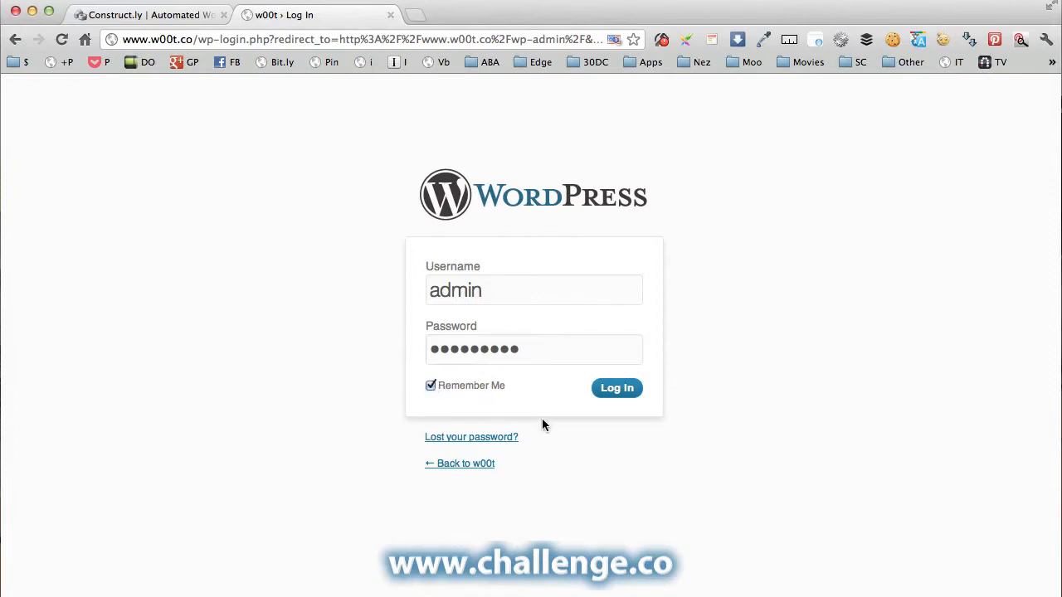
click(612, 388)
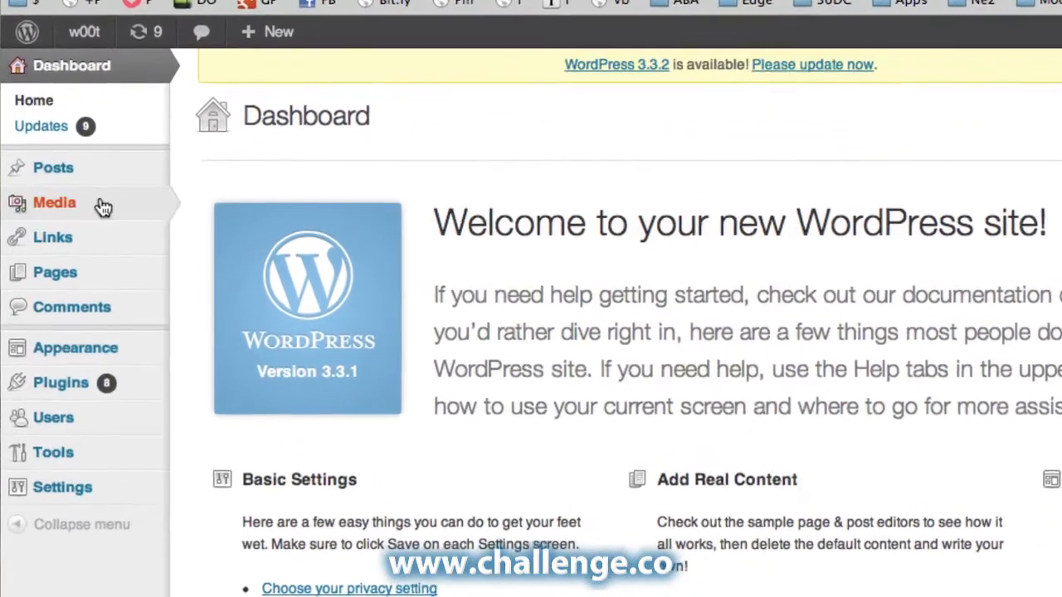
Open All Posts, listing the single 'Hello world!' post by admin.
mouse_move(64, 179)
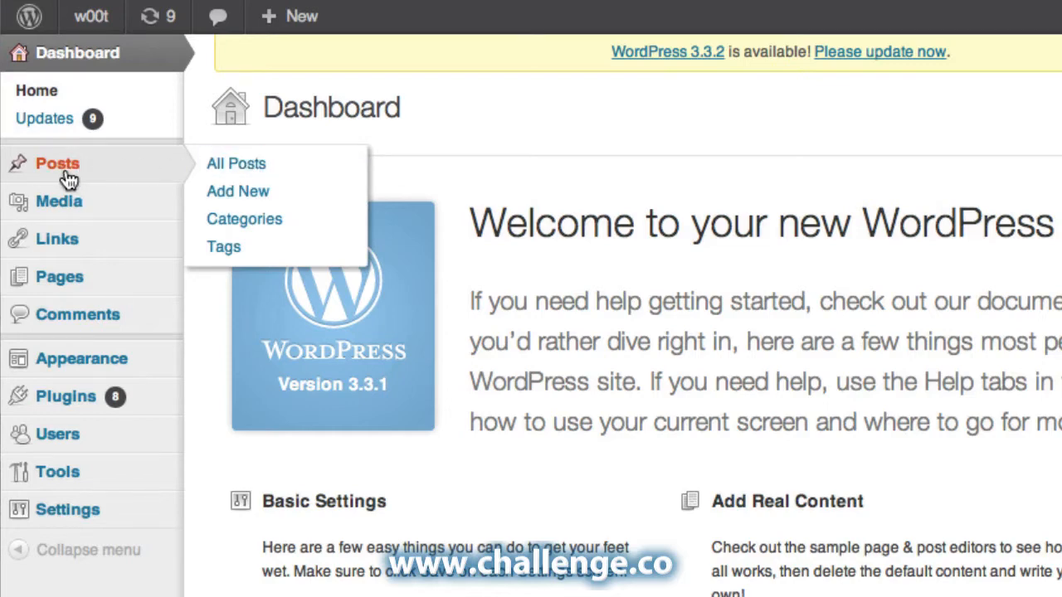
click(60, 164)
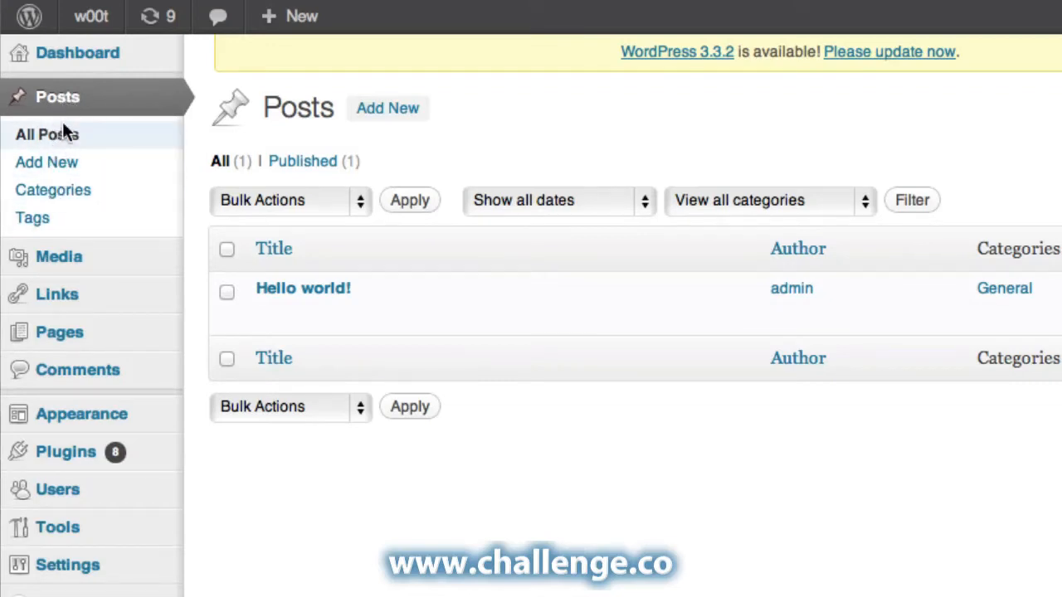
mouse_move(62, 270)
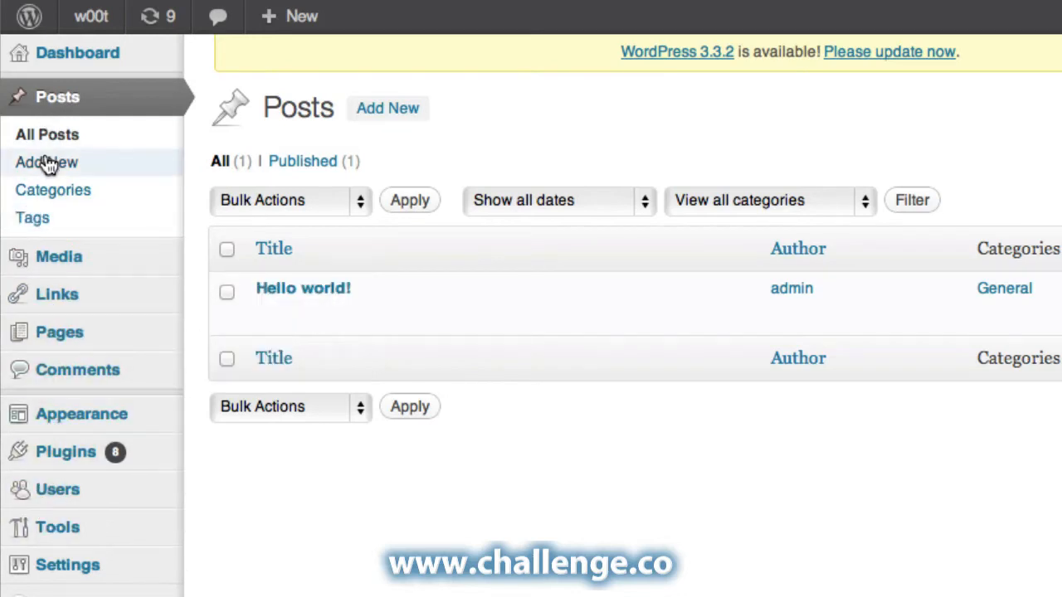
mouse_move(71, 65)
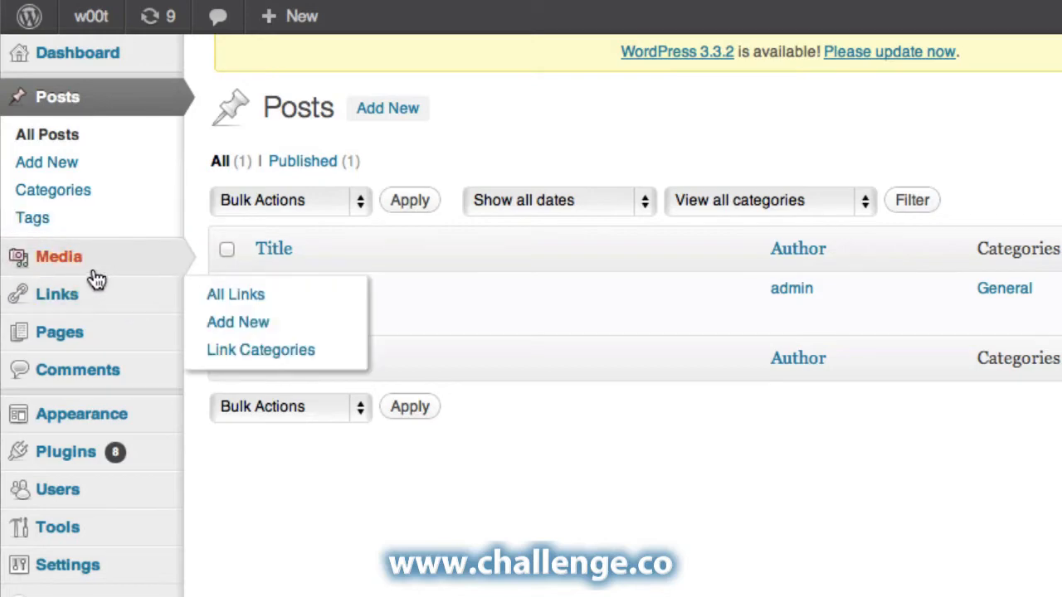
Browse the empty Media library and Links list, then open Pages showing Sample Page.
click(59, 256)
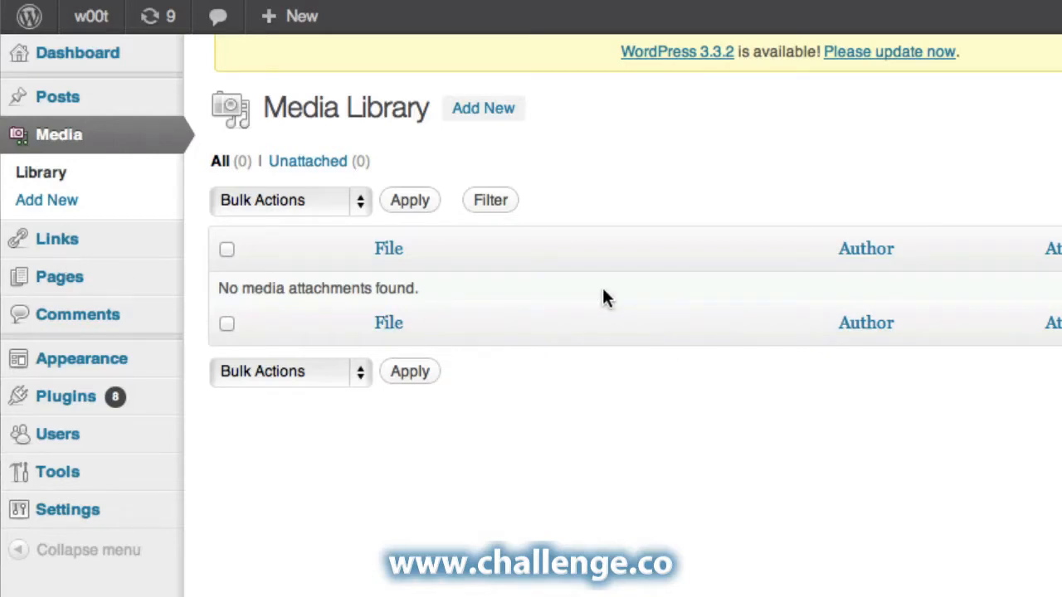
click(59, 240)
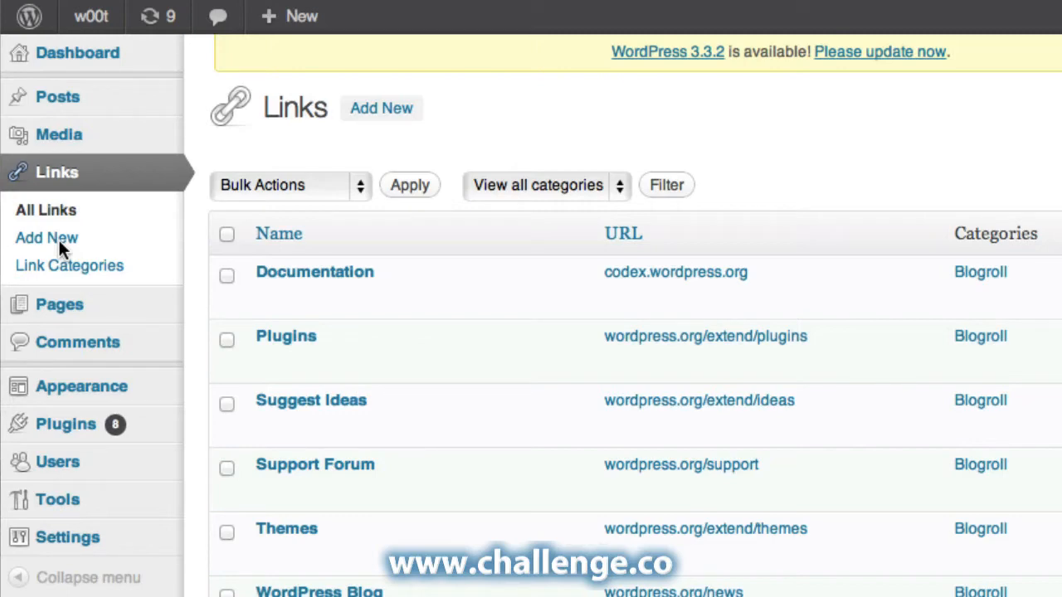
mouse_move(65, 304)
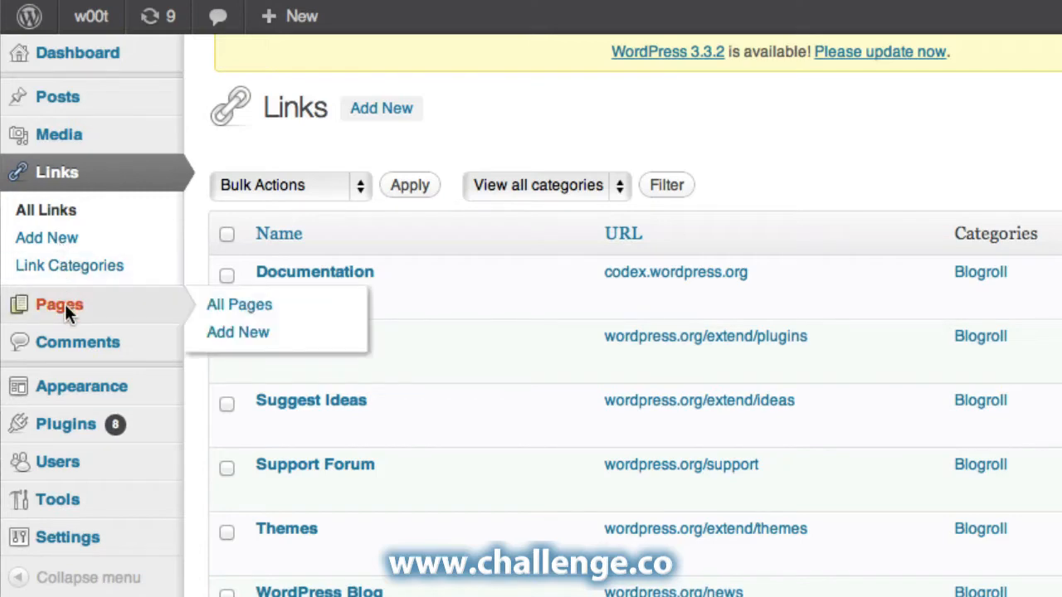
click(65, 303)
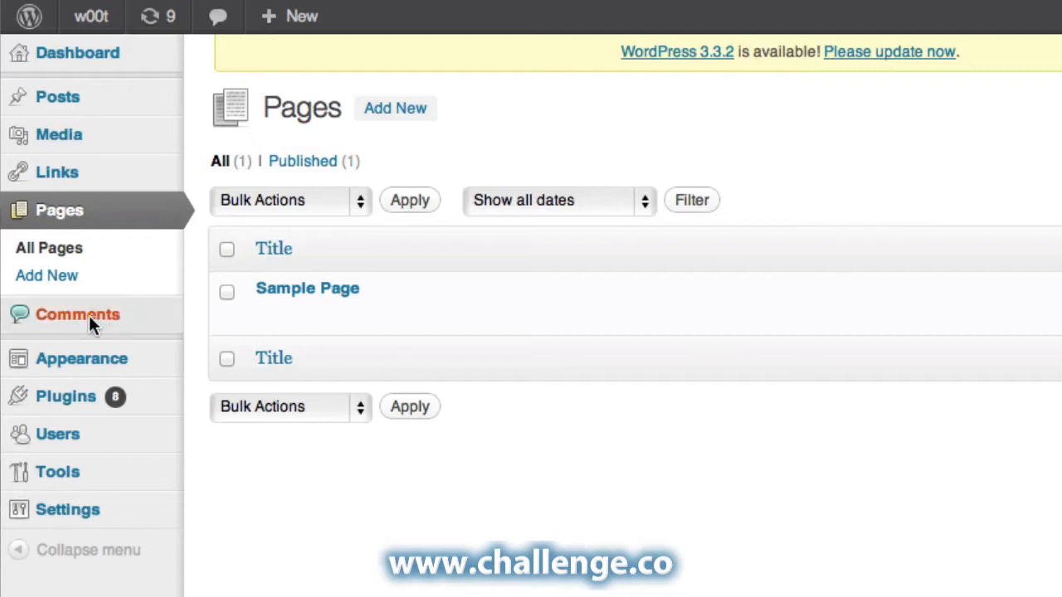
Check the Comments and Users lists, then open General Settings with site title w00t.
click(89, 315)
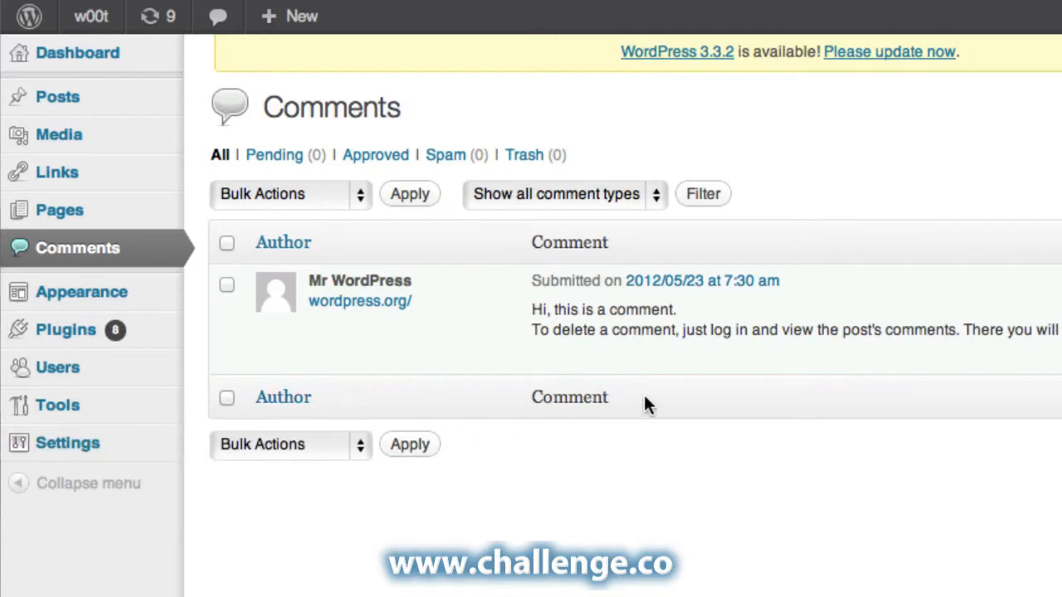
mouse_move(627, 371)
mouse_move(110, 297)
mouse_move(31, 383)
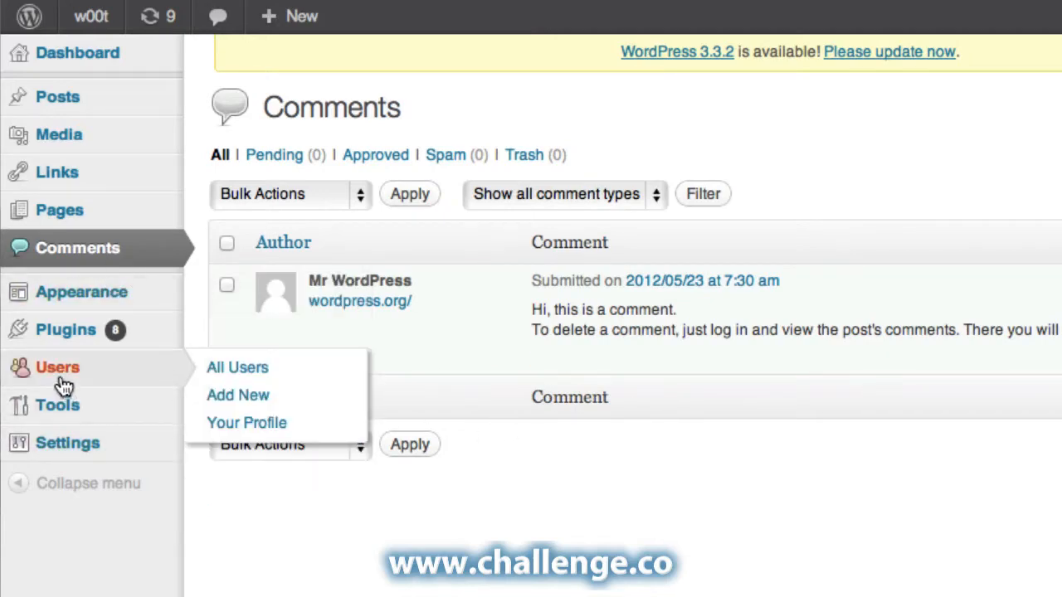
click(60, 368)
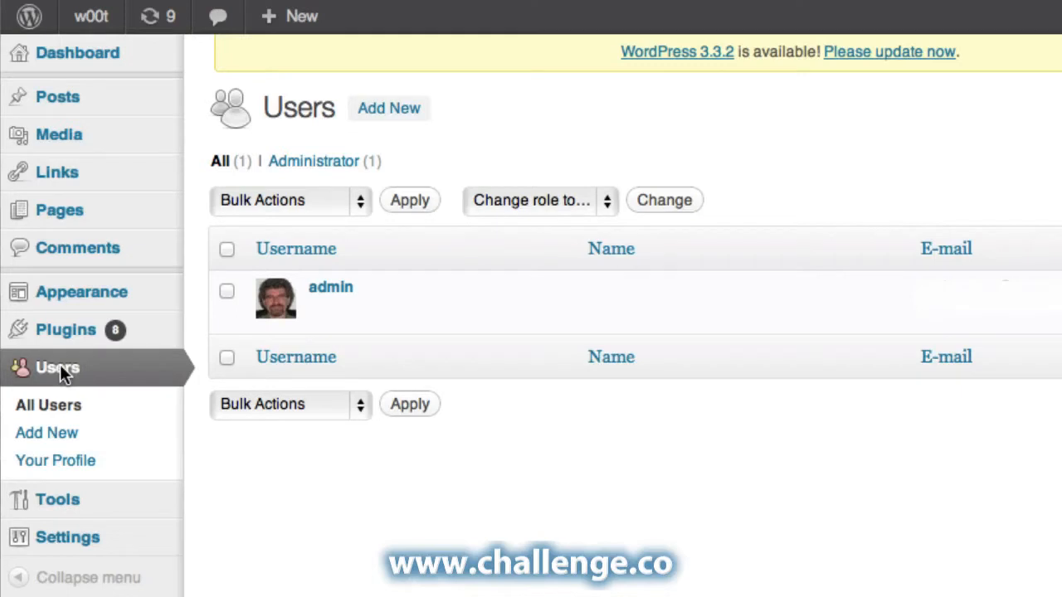
mouse_move(118, 496)
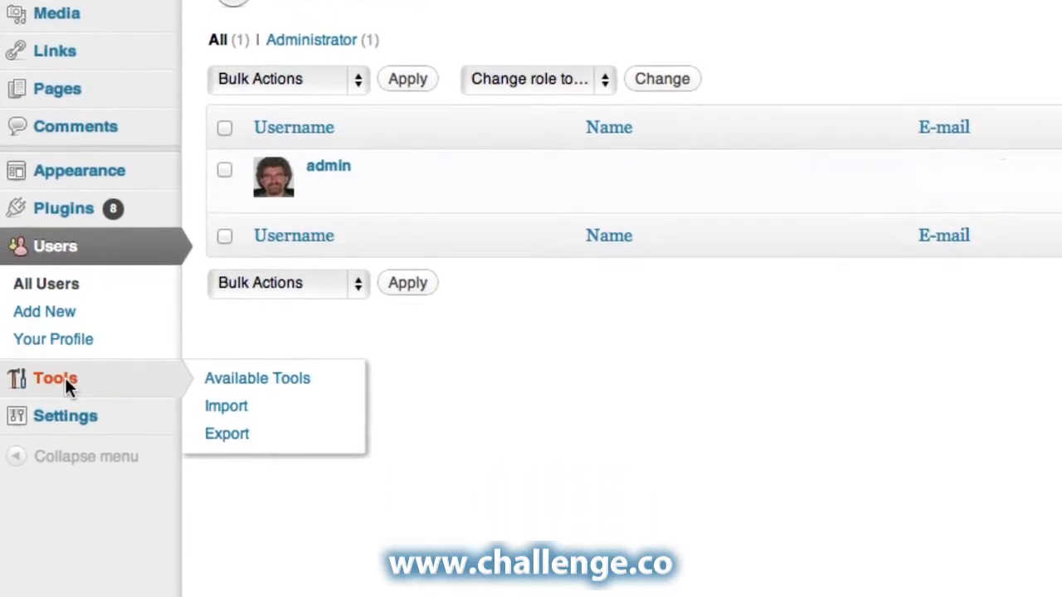
mouse_move(70, 386)
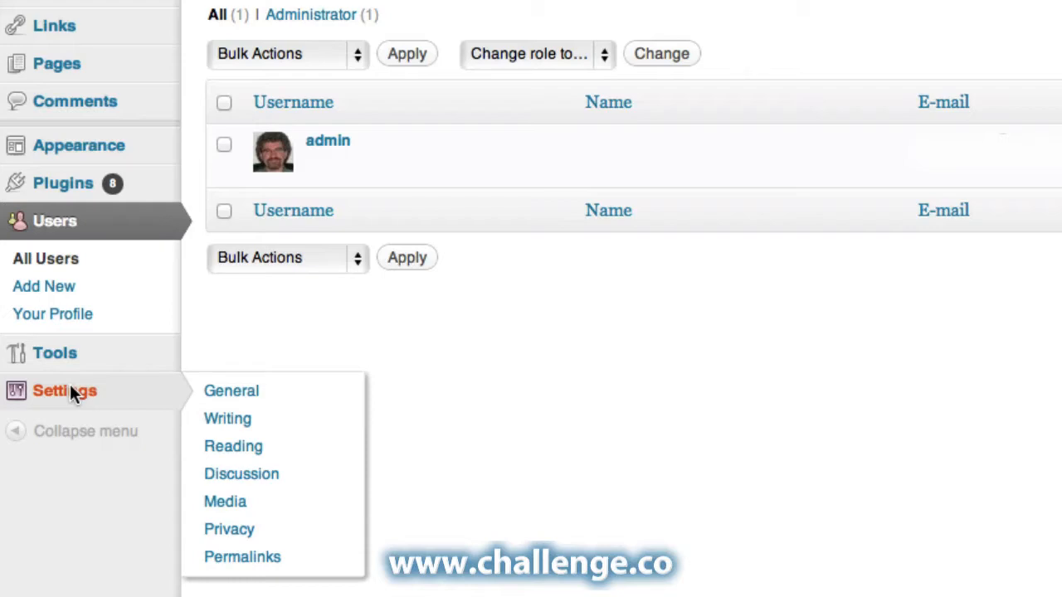
click(70, 390)
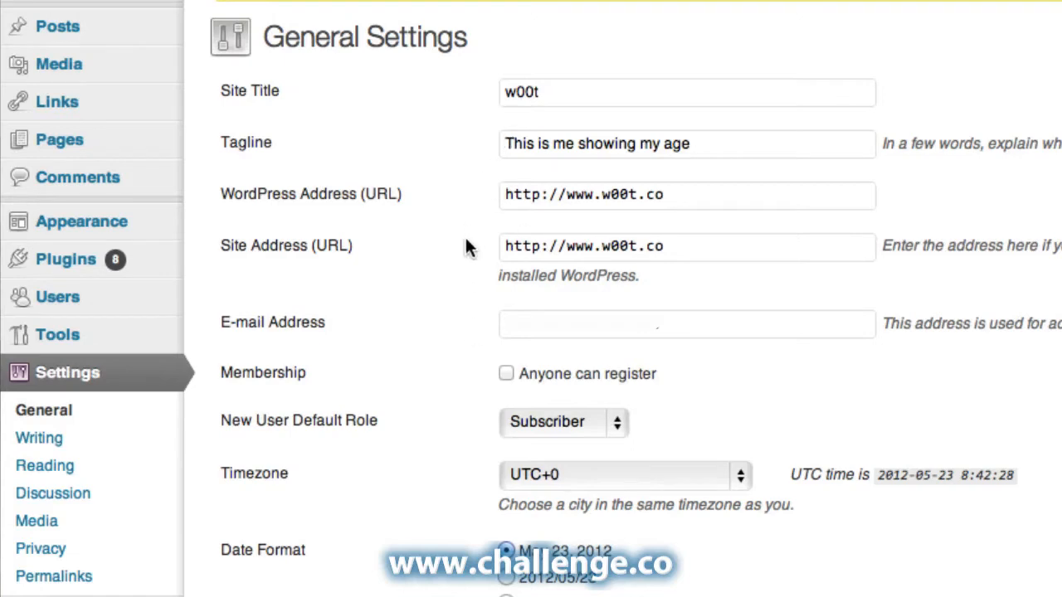
Open the Writing settings, then the Reading settings.
click(42, 445)
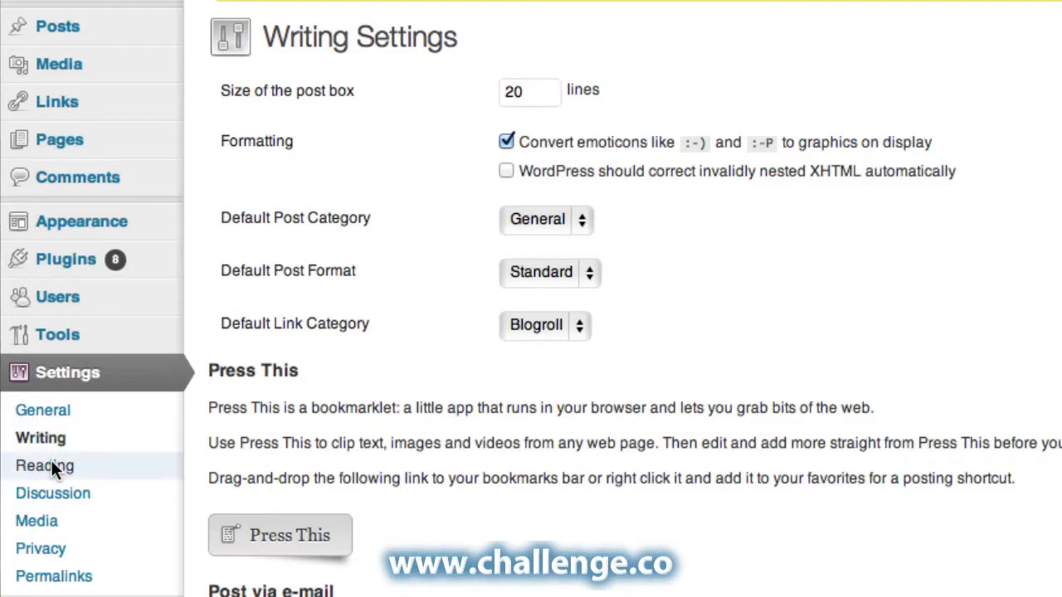
click(51, 466)
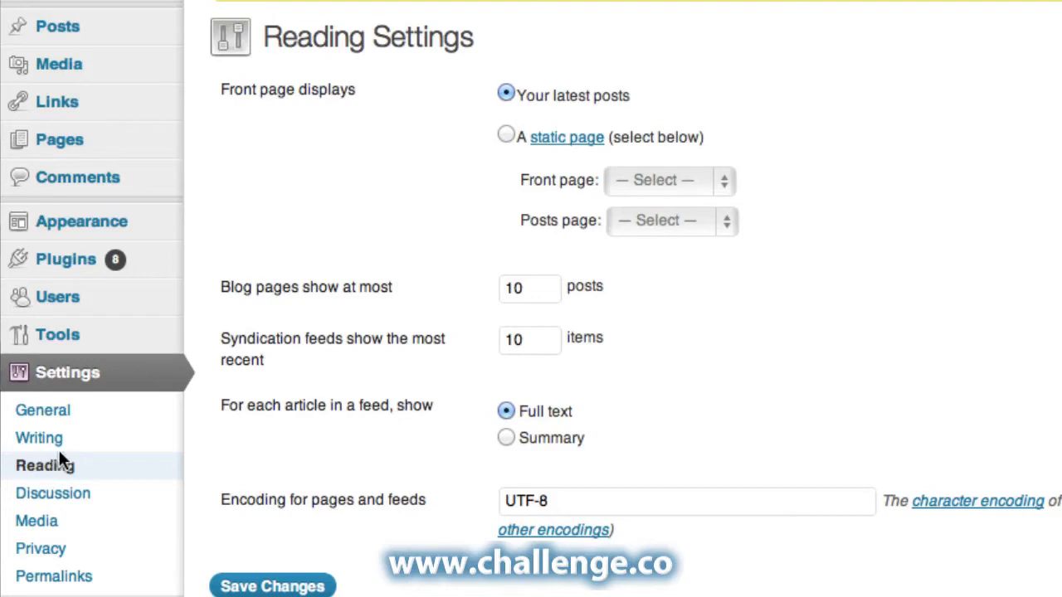
click(48, 494)
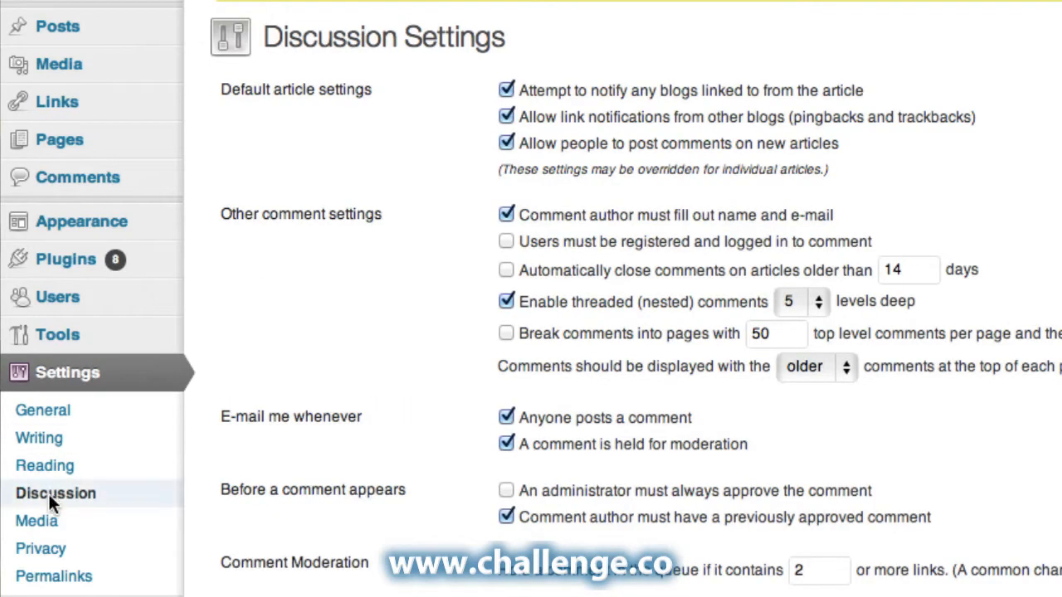
scroll(418, 419, down, 3)
scroll(418, 427, up, 3)
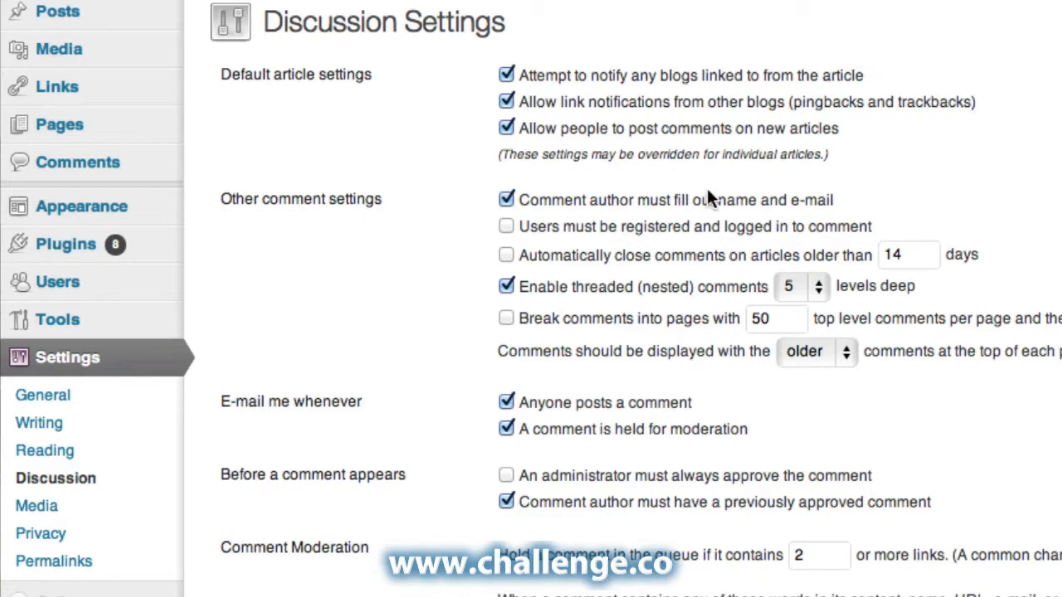
scroll(707, 190, up, 1)
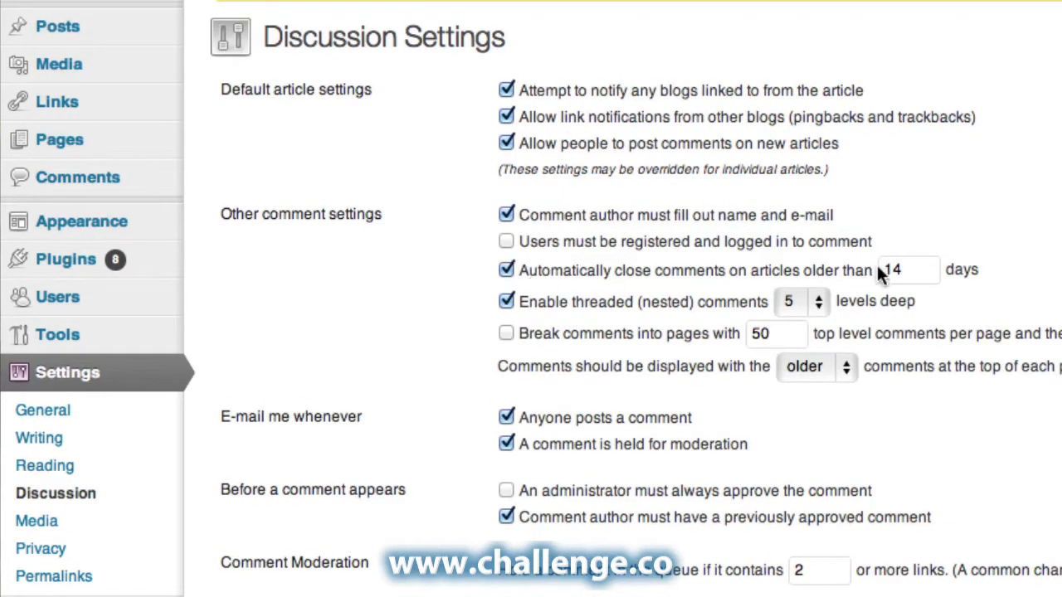
drag(916, 270, 877, 268)
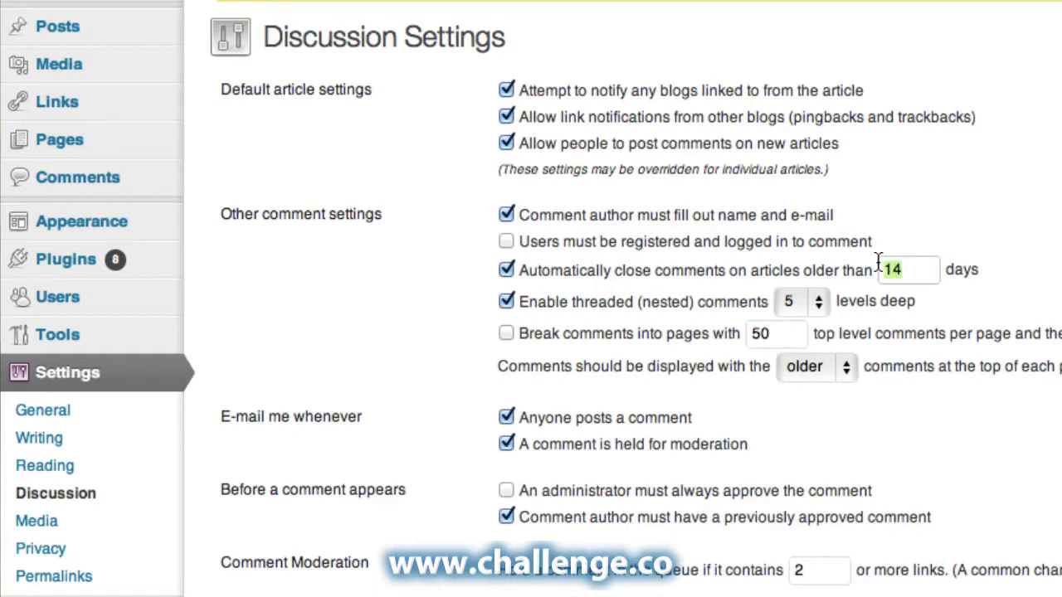
click(943, 237)
Review the Media, Privacy and Permalink settings, then open Manage Themes showing Twenty Eleven.
click(44, 522)
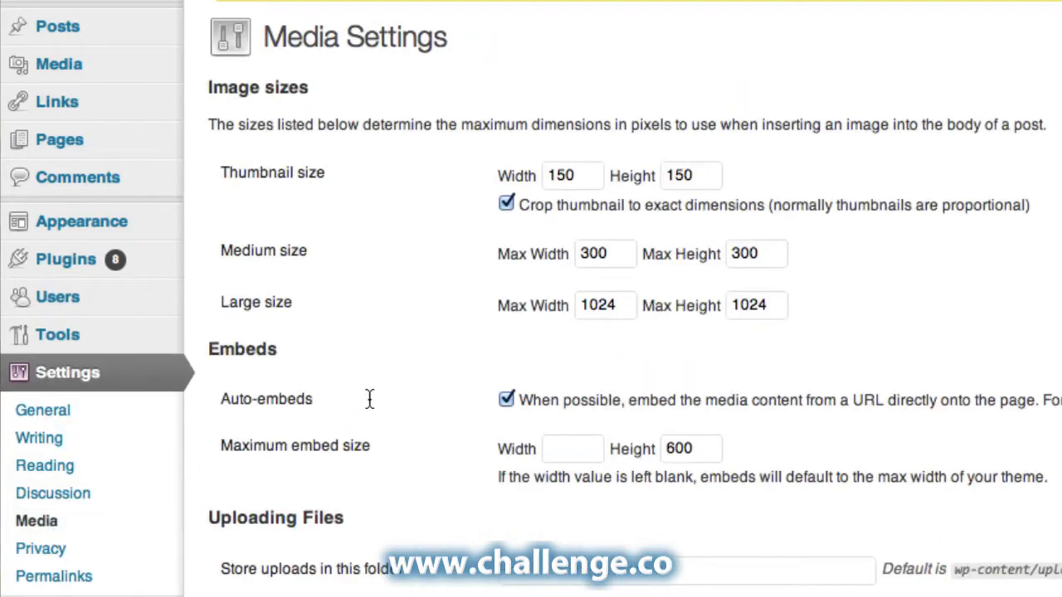
scroll(371, 401, down, 1)
scroll(371, 401, down, 2)
scroll(370, 405, up, 3)
click(45, 546)
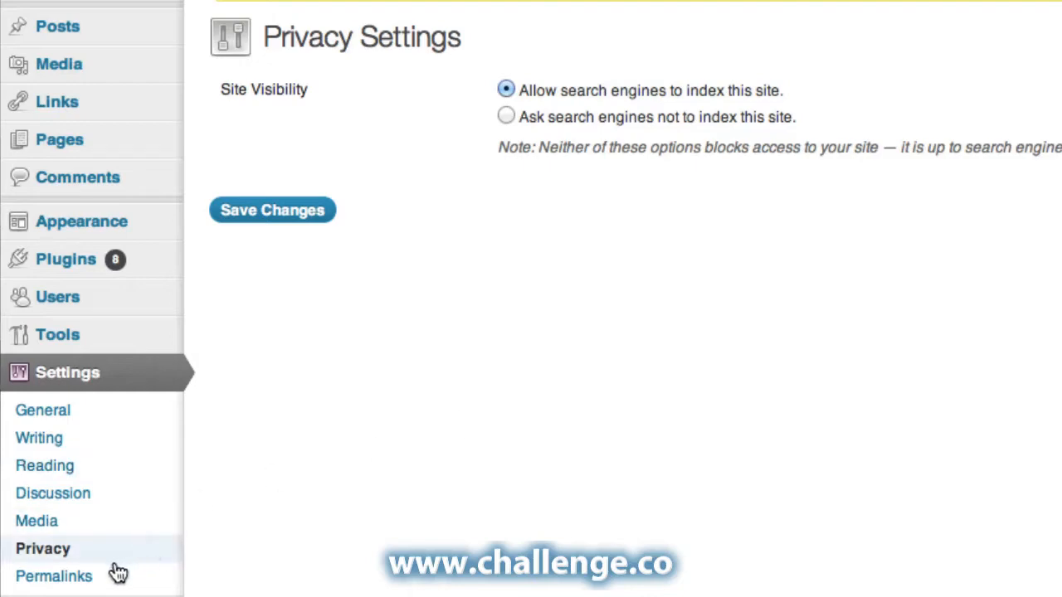
click(80, 575)
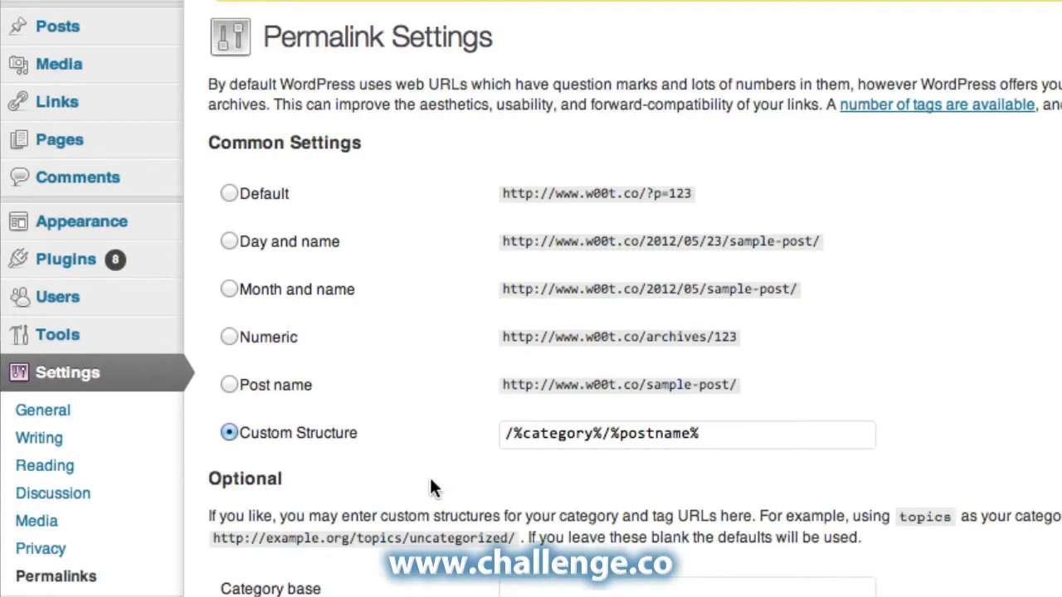
click(61, 223)
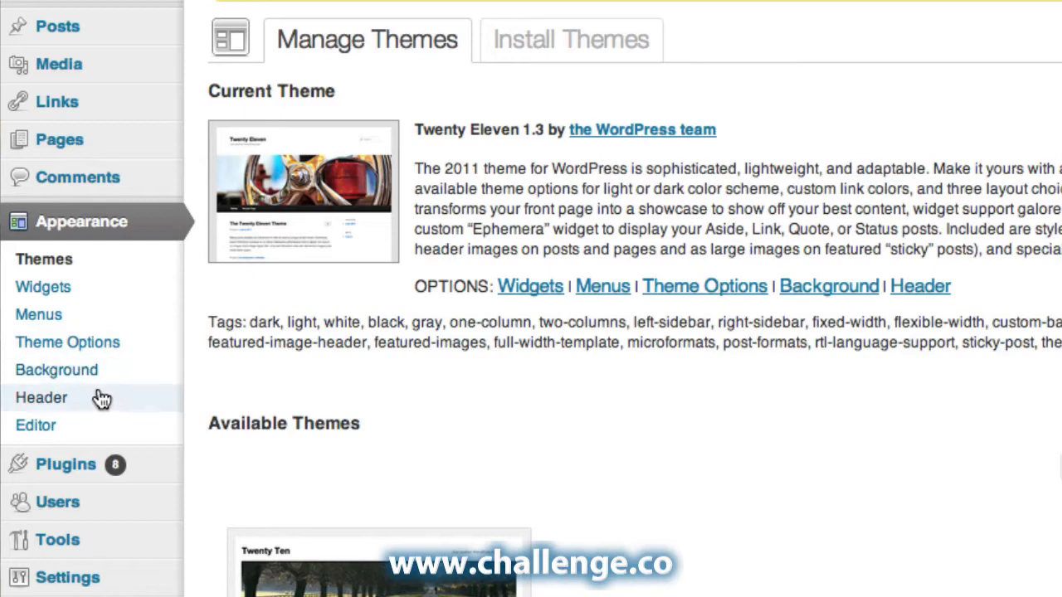
Visit Custom Background, then open Custom Header previewing the red-lantern header image.
click(81, 370)
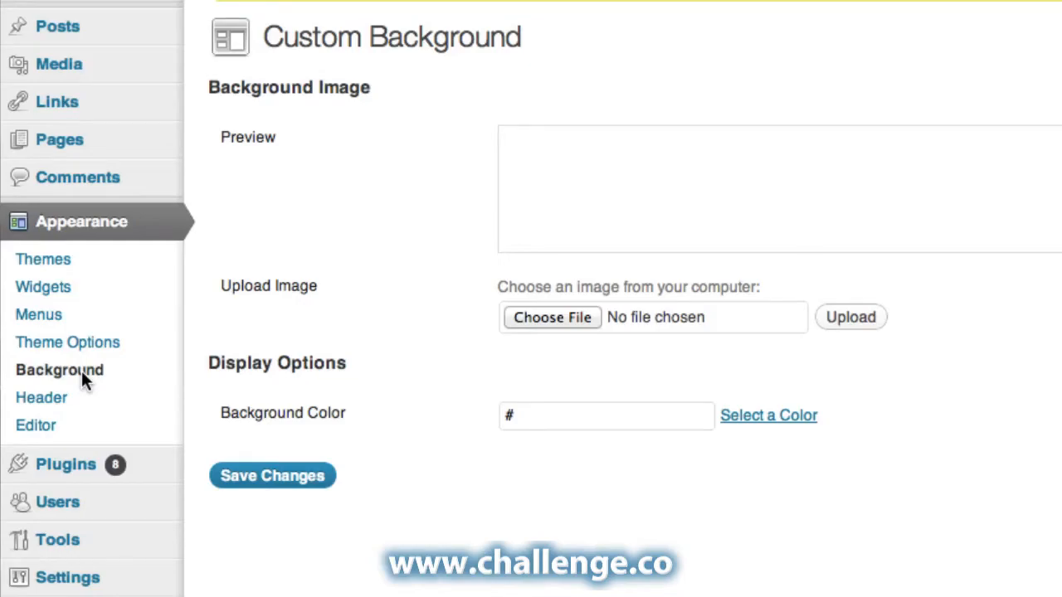
click(51, 398)
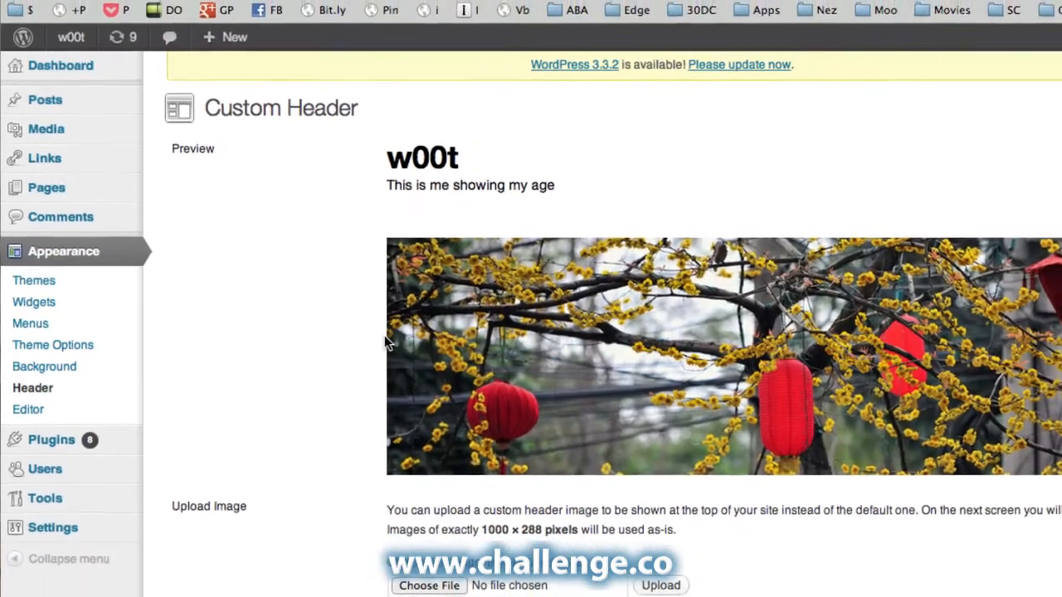
scroll(357, 340, down, 2)
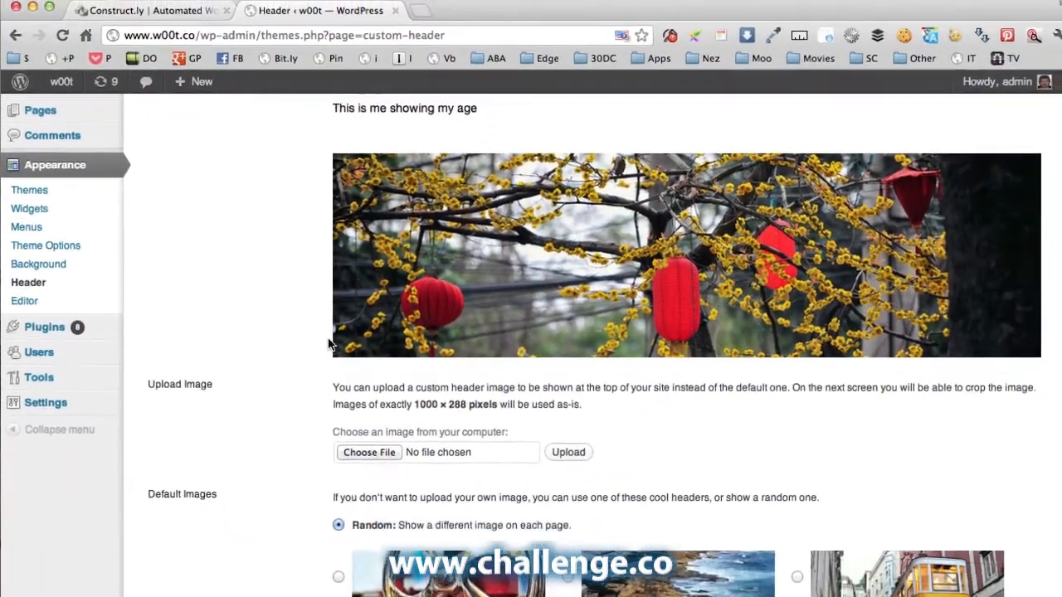
scroll(380, 349, down, 5)
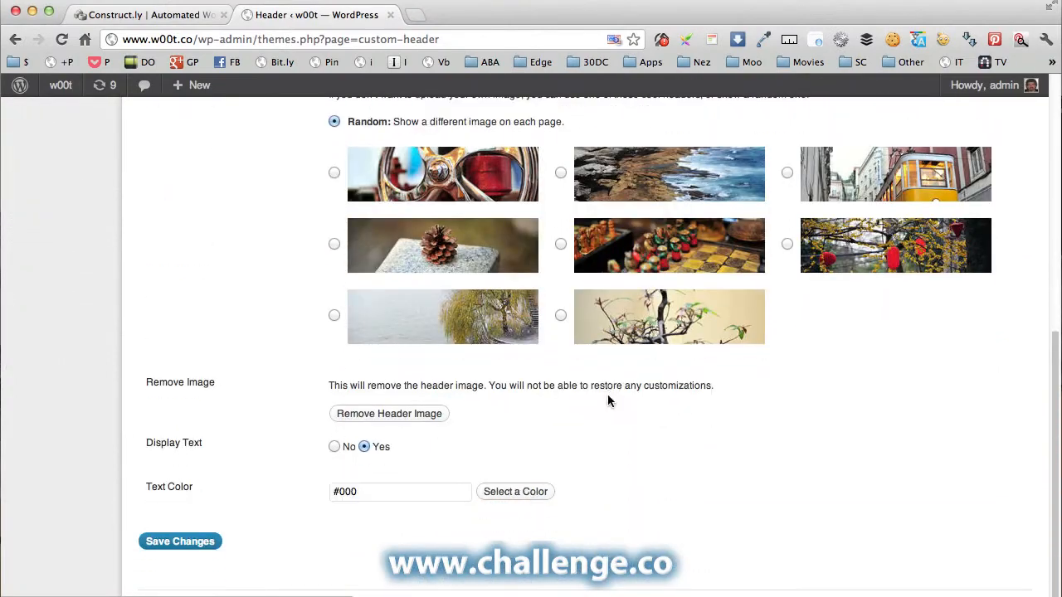
scroll(608, 400, up, 6)
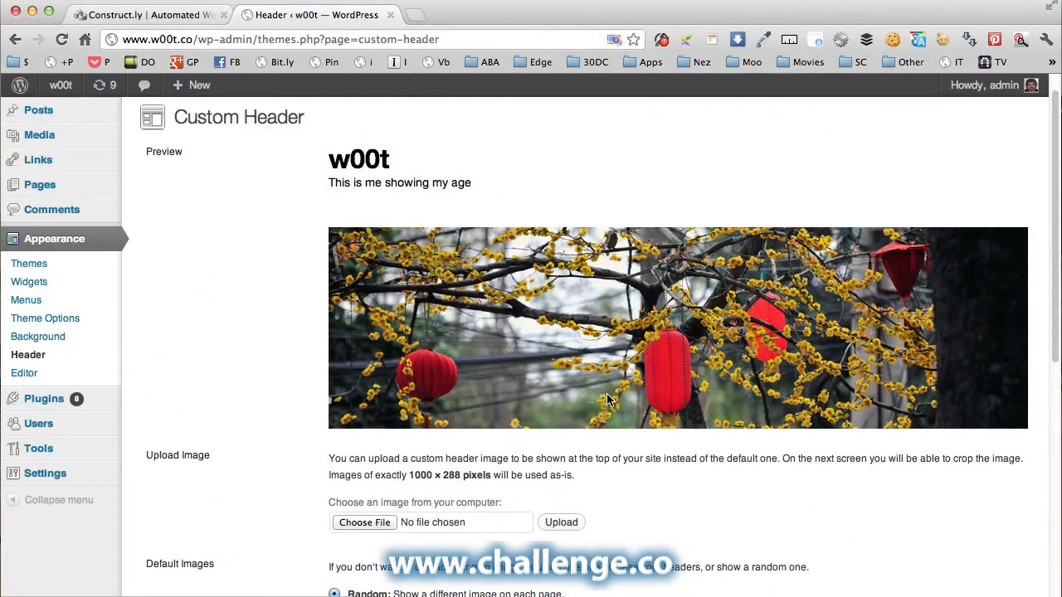
Open the live w00t site in a new browser tab.
right_click(345, 150)
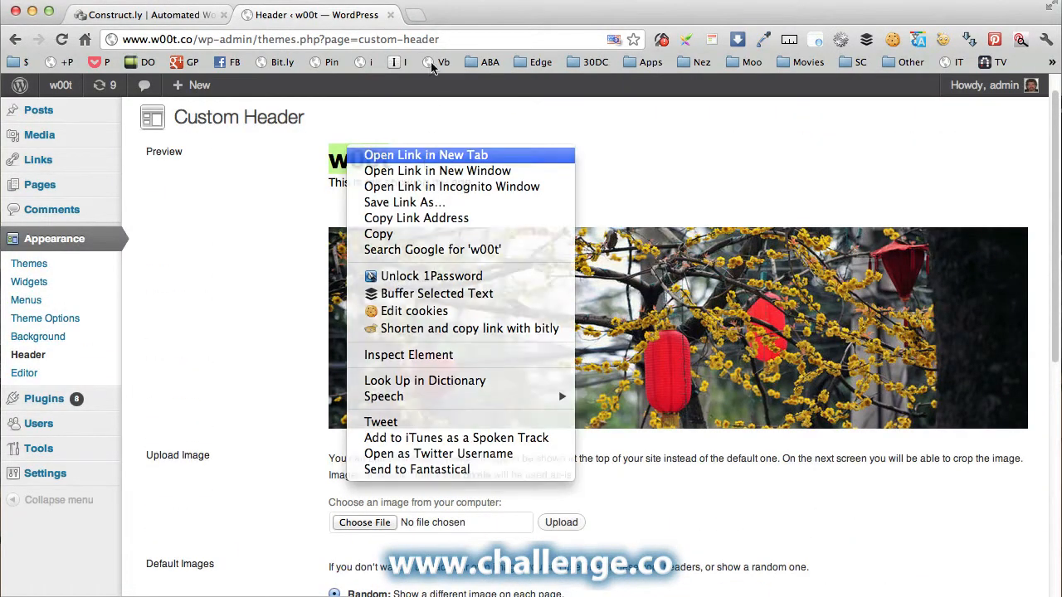
click(405, 155)
click(456, 17)
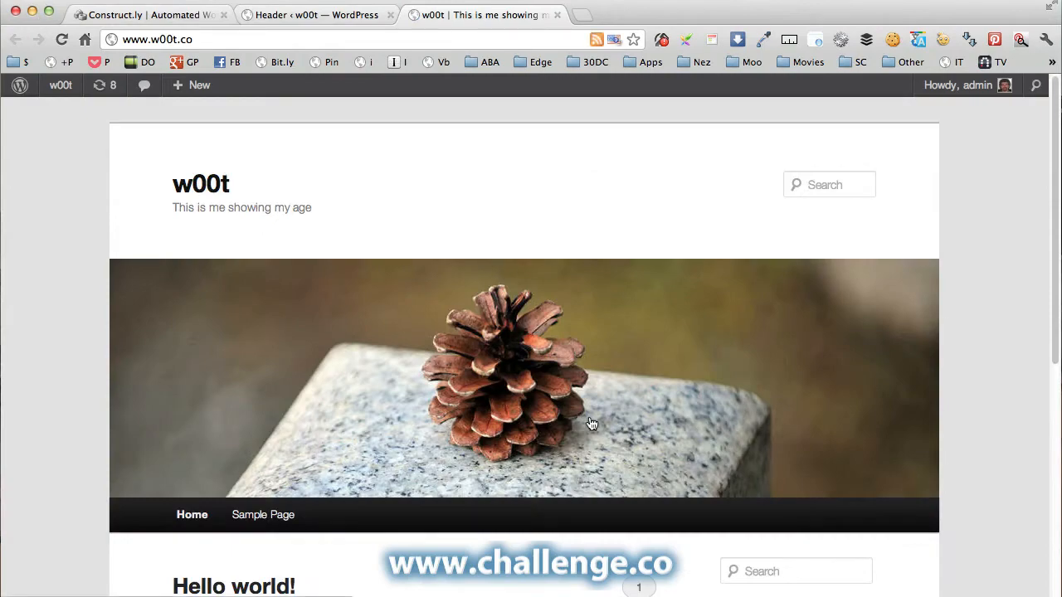
Select the rocky-coast default image as the fixed header and save, retrying after the failed save.
click(313, 15)
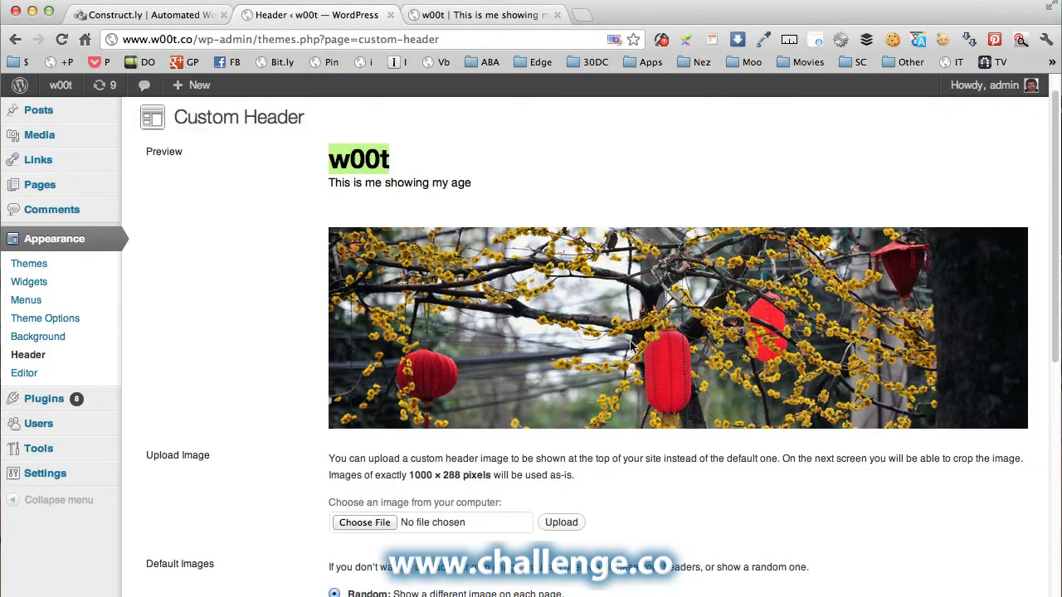
scroll(630, 347, down, 5)
scroll(680, 279, down, 2)
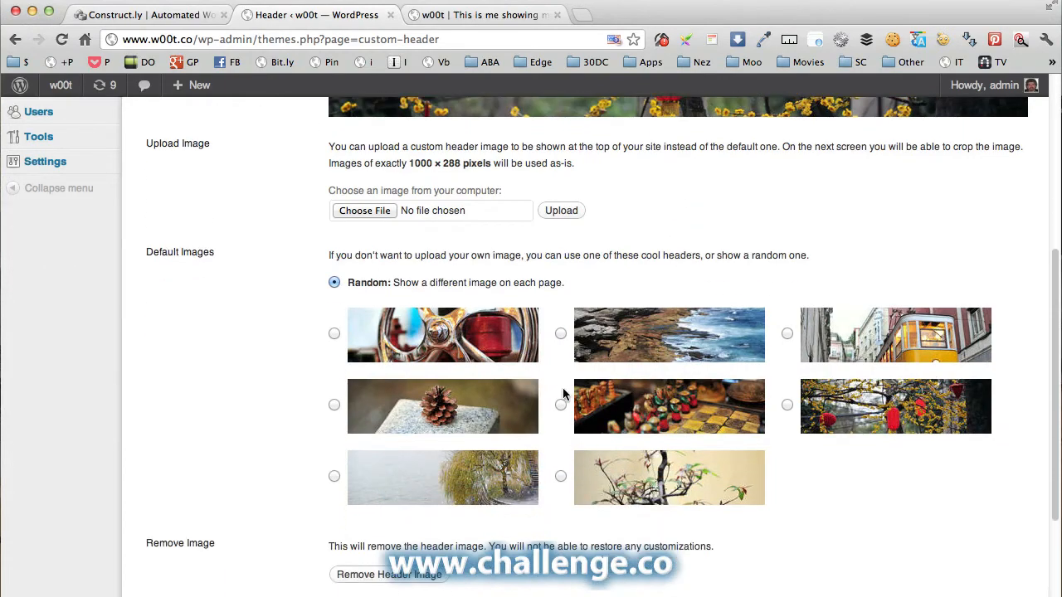
click(561, 333)
scroll(248, 377, down, 4)
click(180, 528)
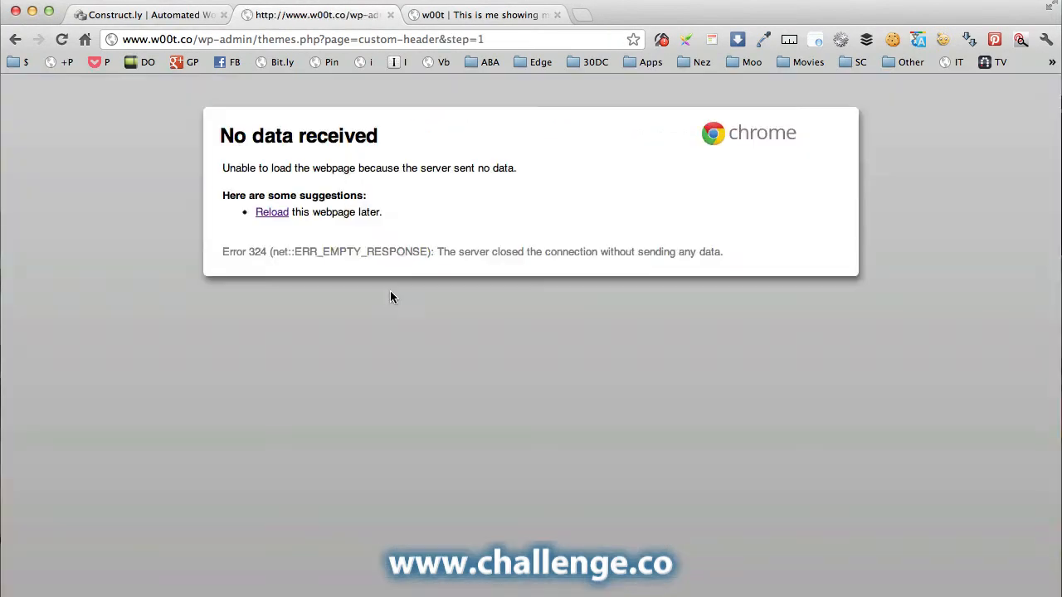
click(61, 40)
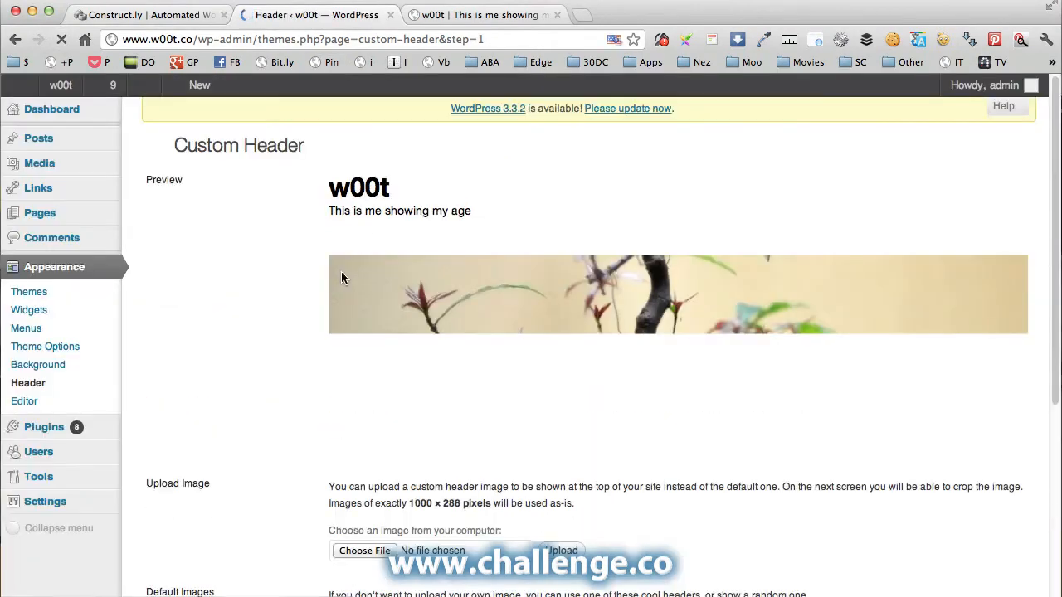
scroll(296, 305, down, 5)
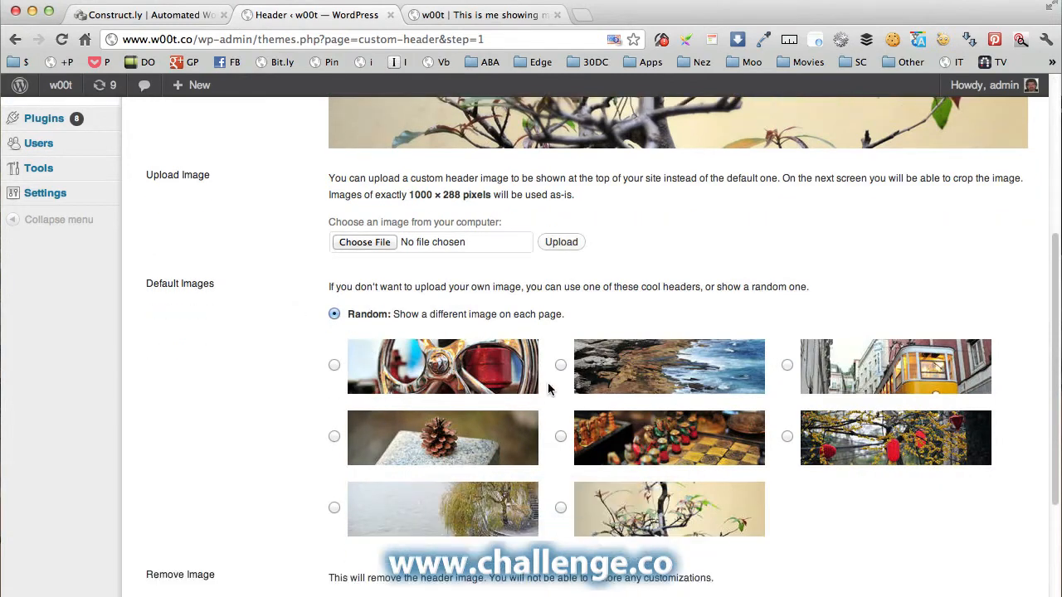
click(561, 364)
scroll(331, 378, down, 1)
scroll(326, 377, down, 3)
click(208, 530)
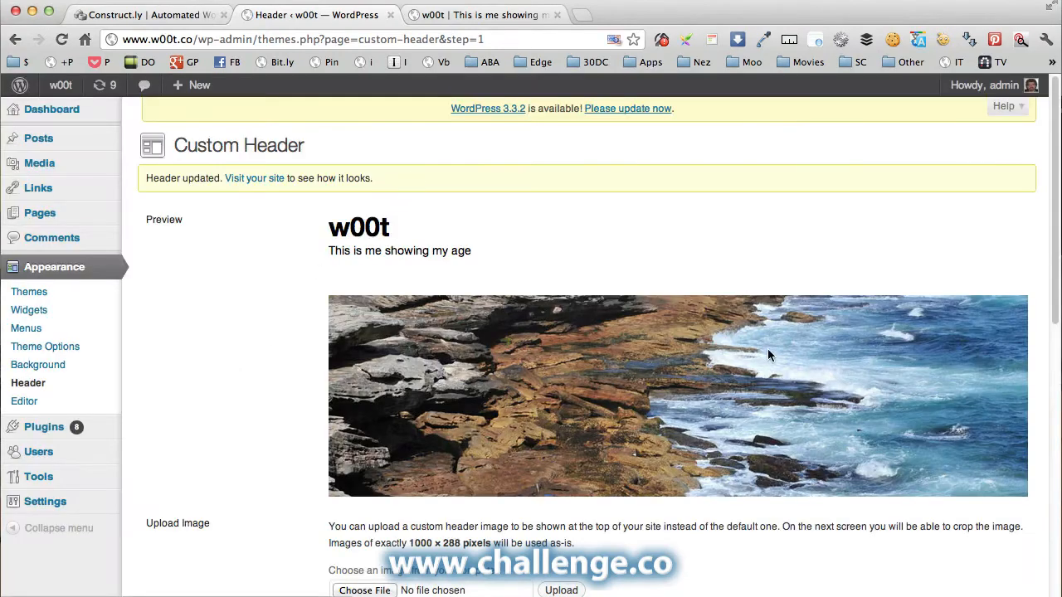
Reload the live site to confirm the rocky-coast header appears.
click(481, 15)
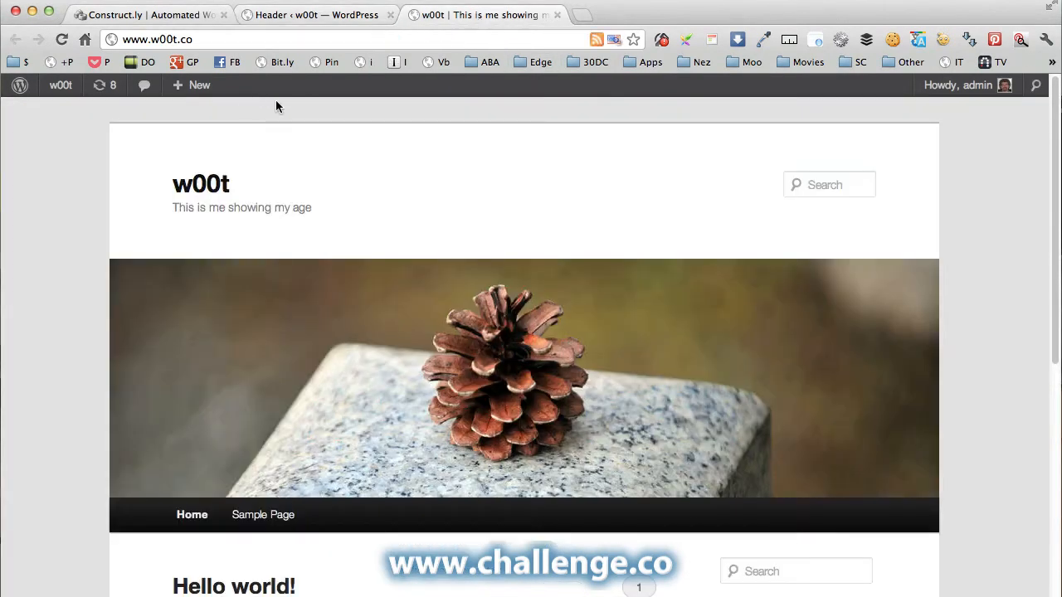
click(61, 39)
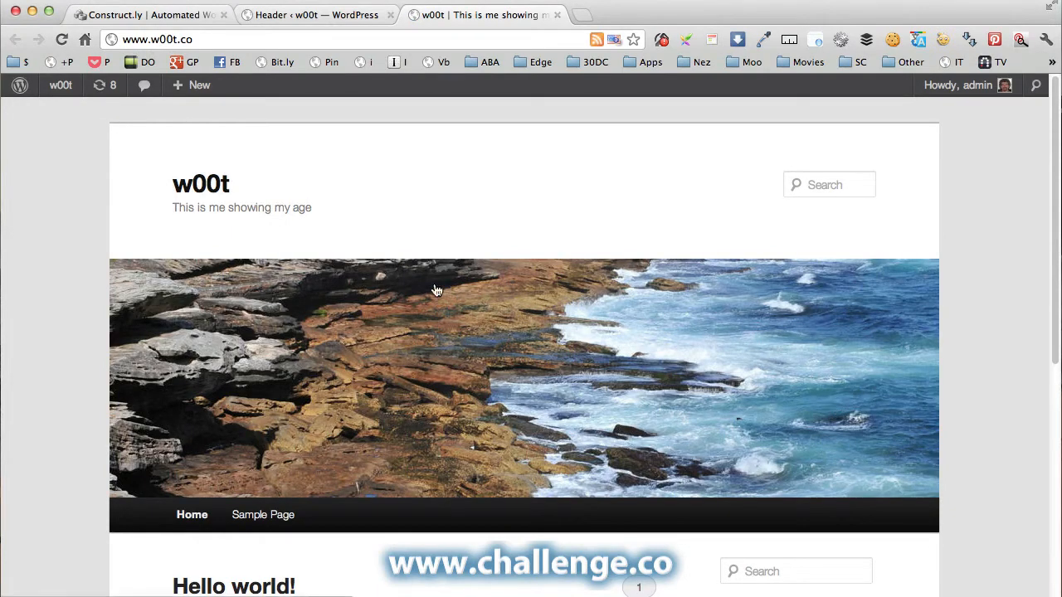
click(319, 17)
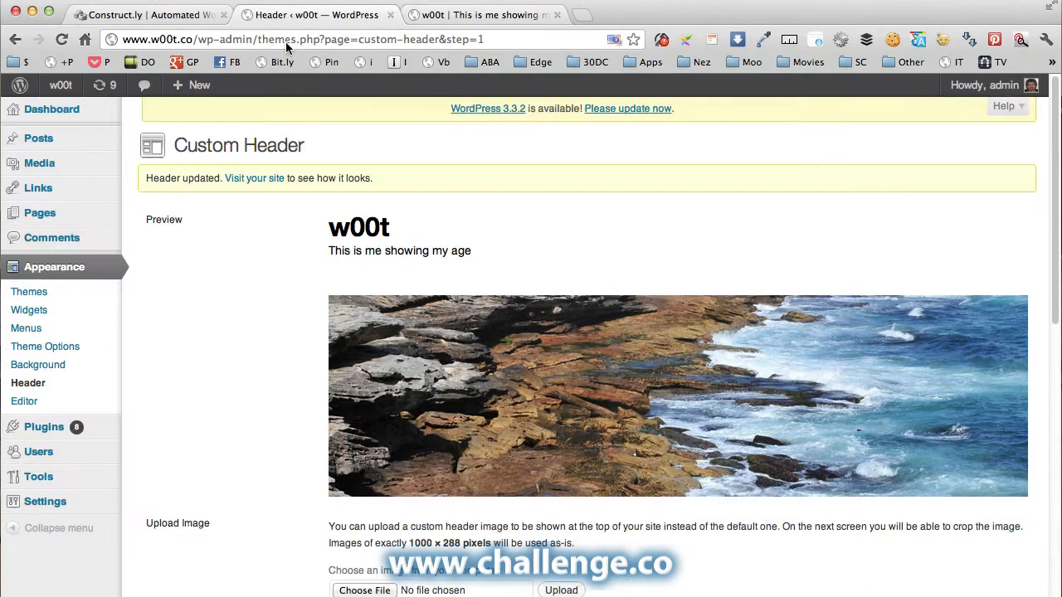
Open Widgets and compare the Main Sidebar's Search-to-Meta widgets with the live site.
click(29, 314)
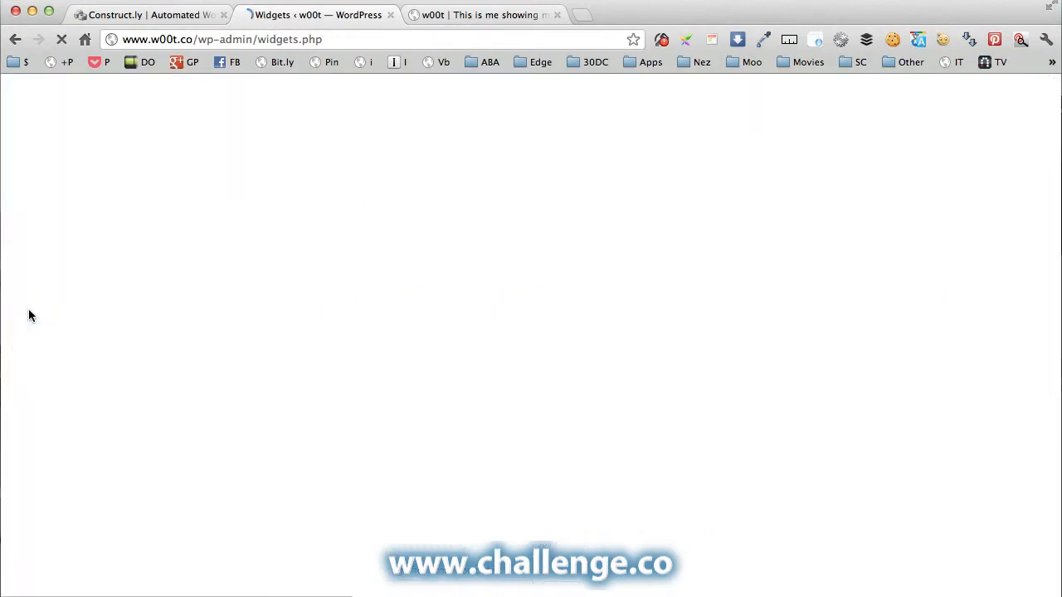
click(478, 16)
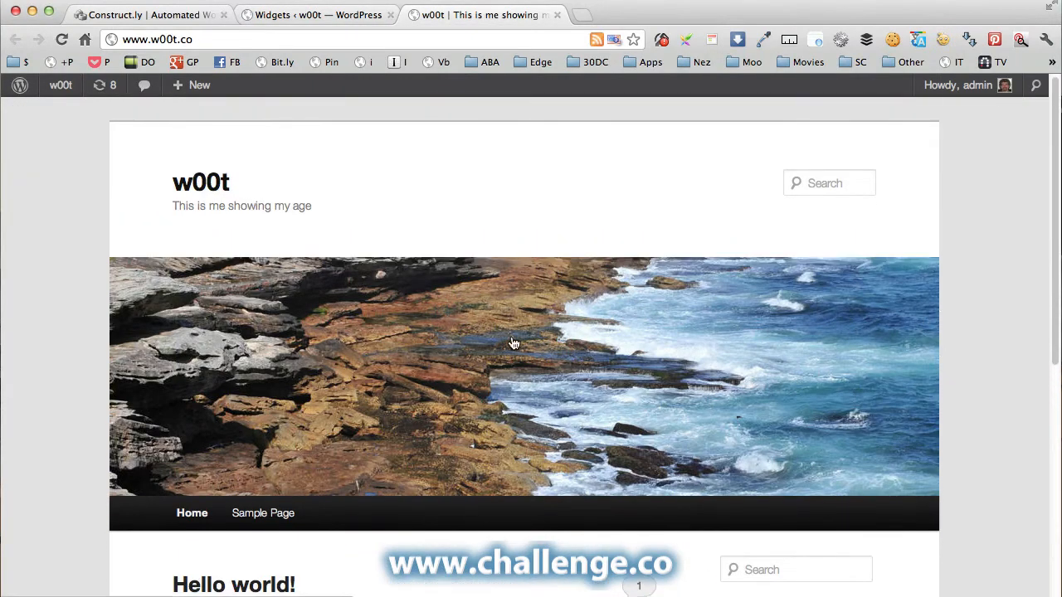
scroll(512, 343, down, 5)
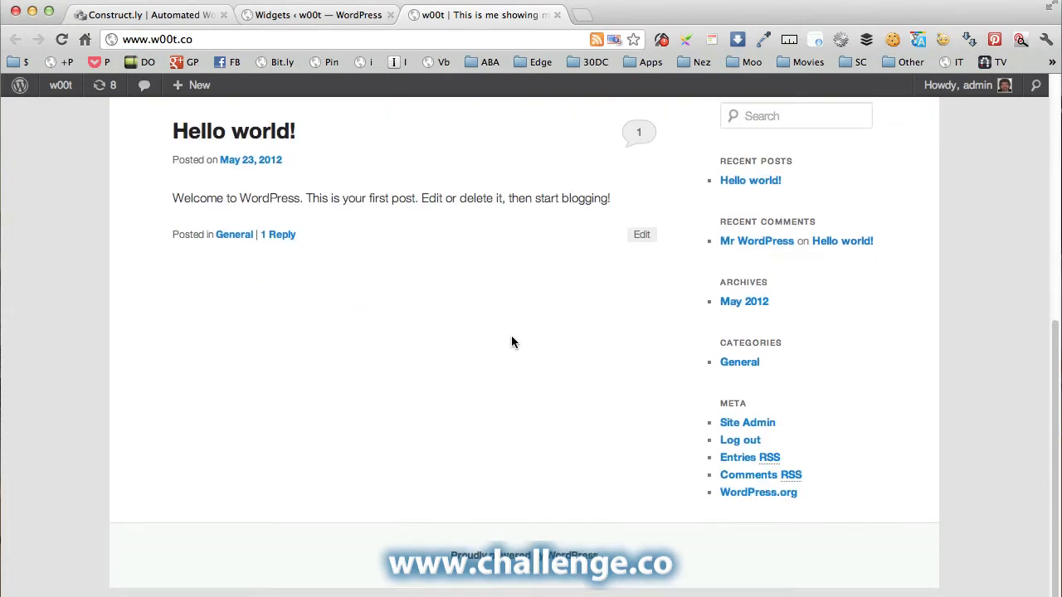
scroll(917, 303, up, 2)
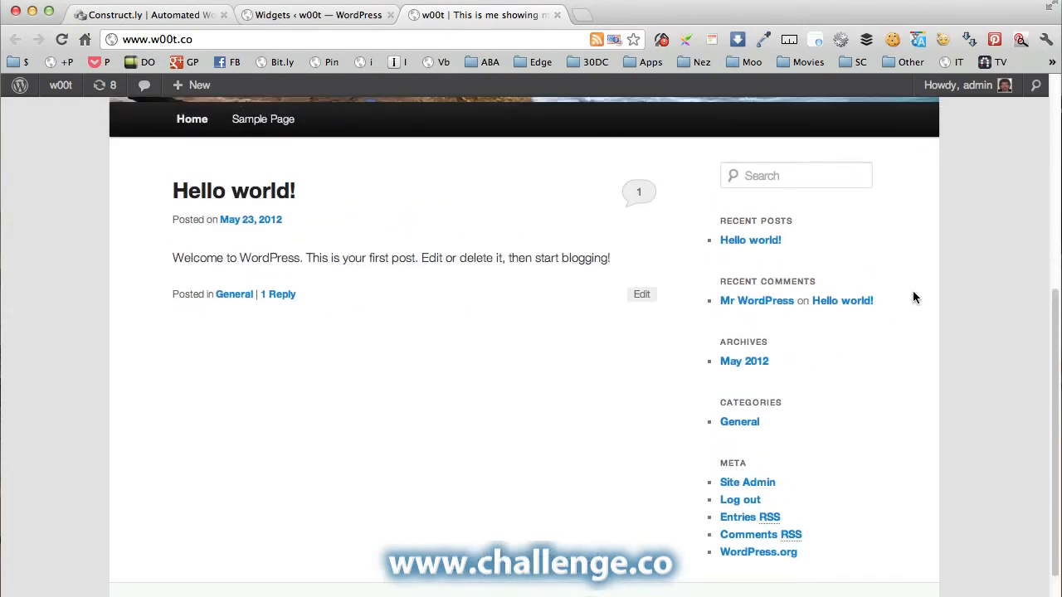
click(299, 18)
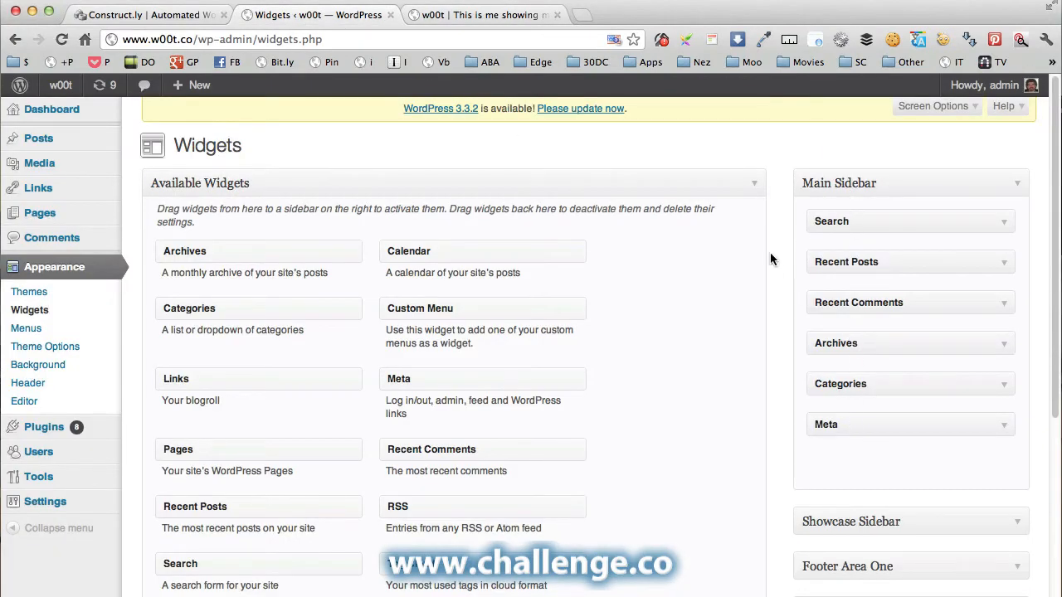
scroll(801, 263, down, 5)
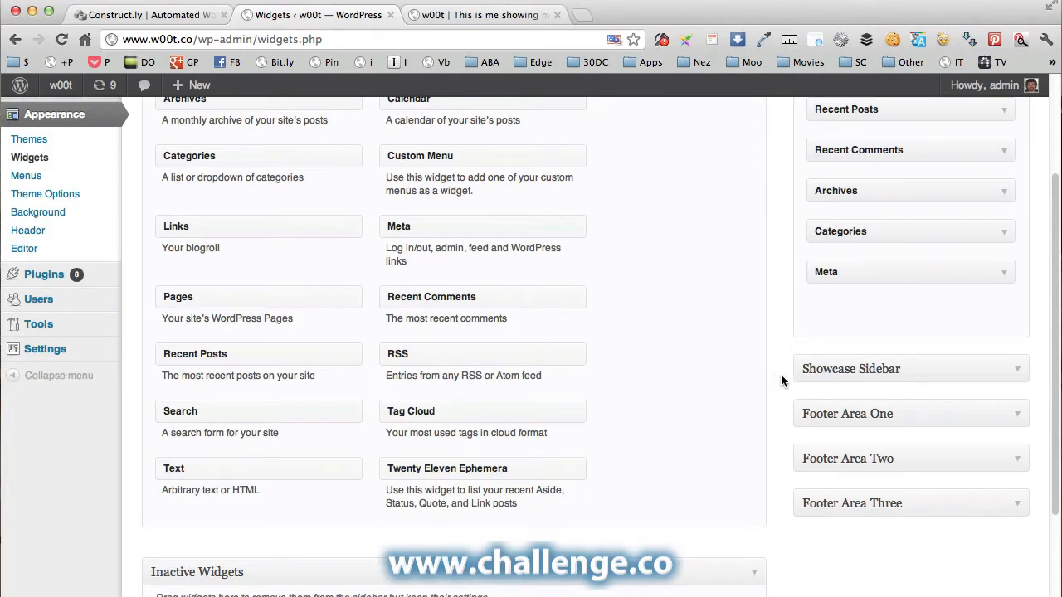
scroll(780, 379, up, 3)
scroll(780, 380, up, 2)
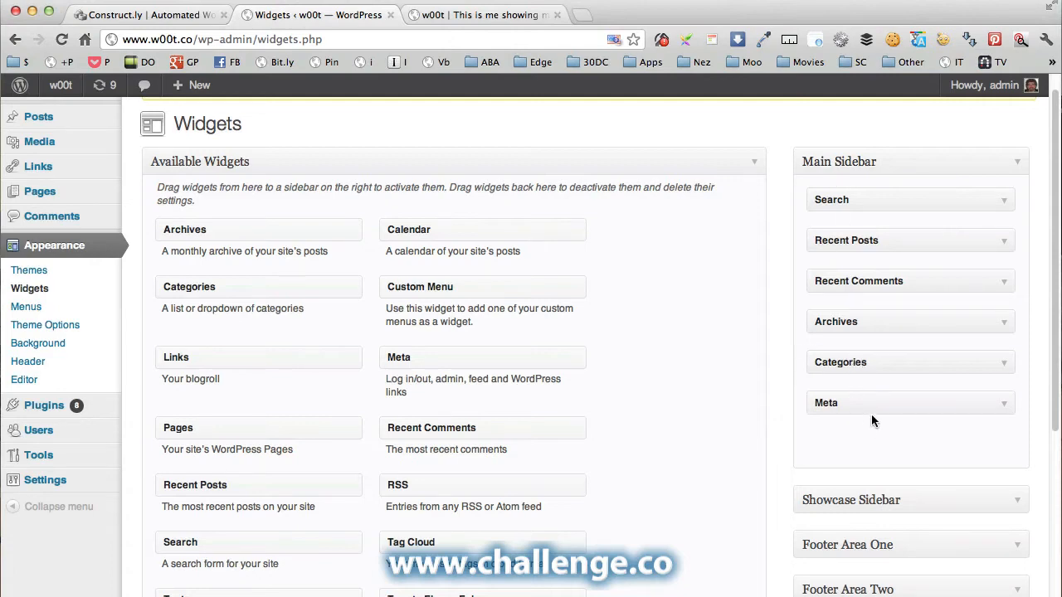
Delete the Meta widget and add a saved Links widget below Categories in the Main Sidebar.
click(1003, 404)
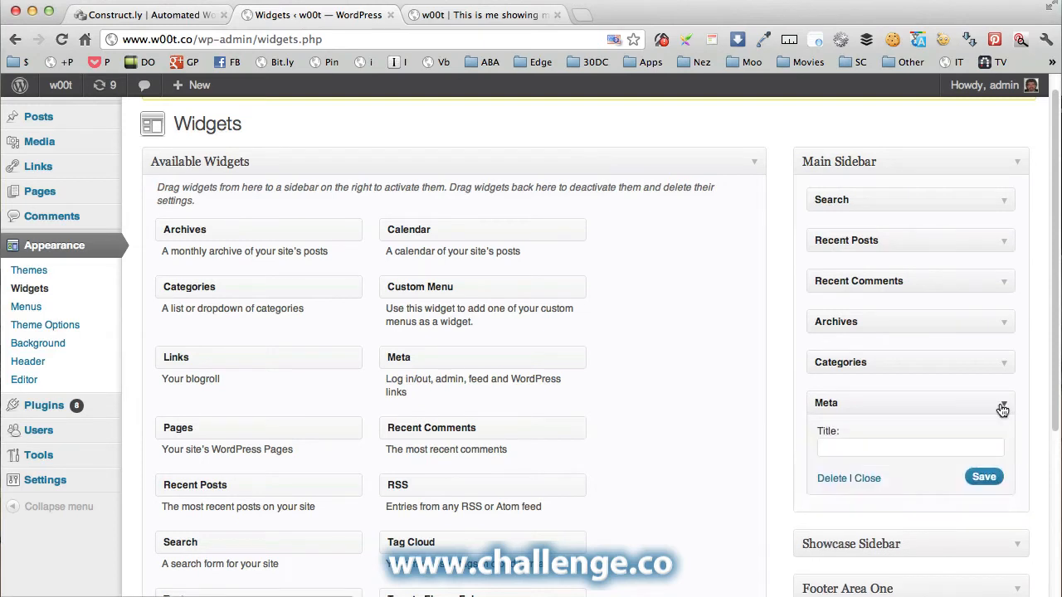
click(831, 478)
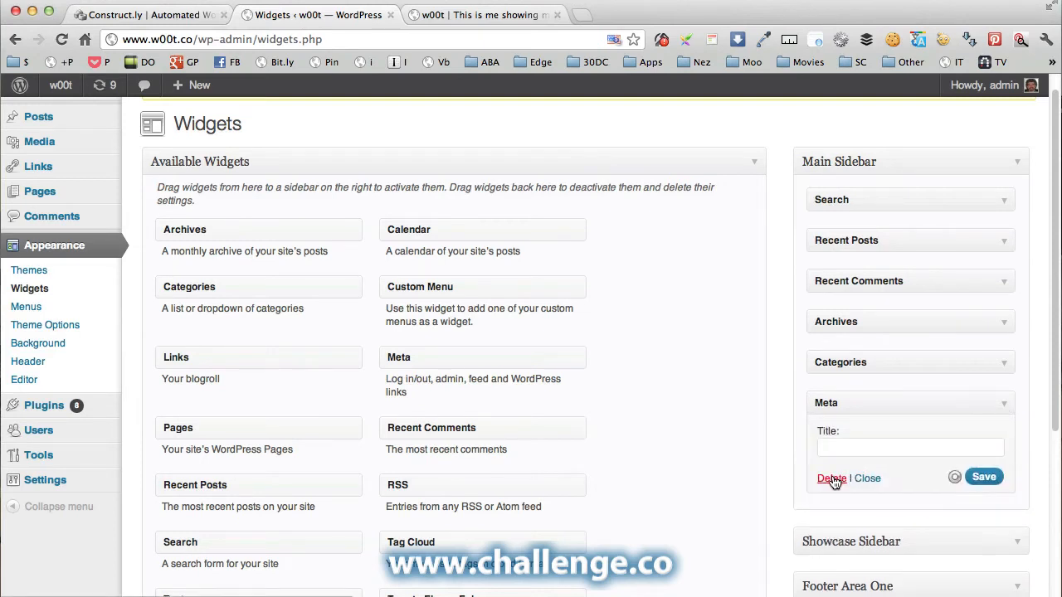
drag(208, 360, 856, 401)
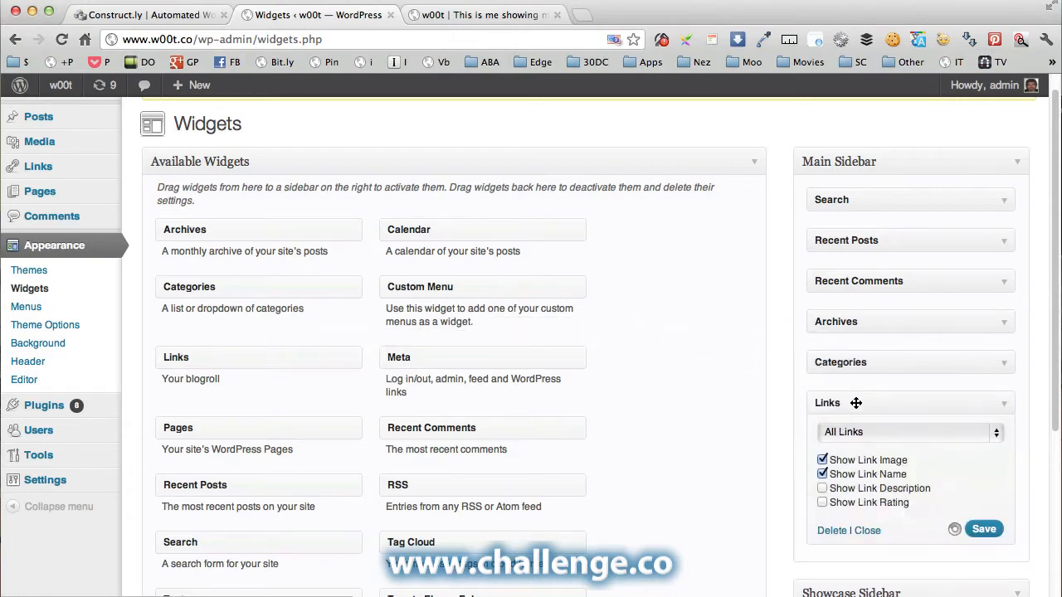
click(984, 532)
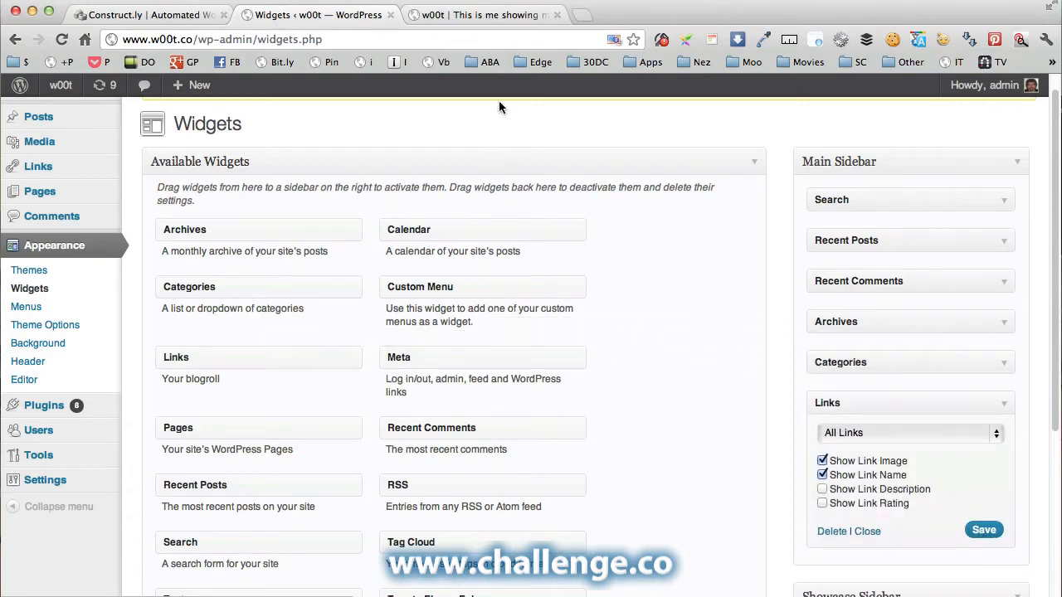
Confirm the front-page sidebar now shows the Blogroll, close that tab, and go to Plugins.
click(485, 16)
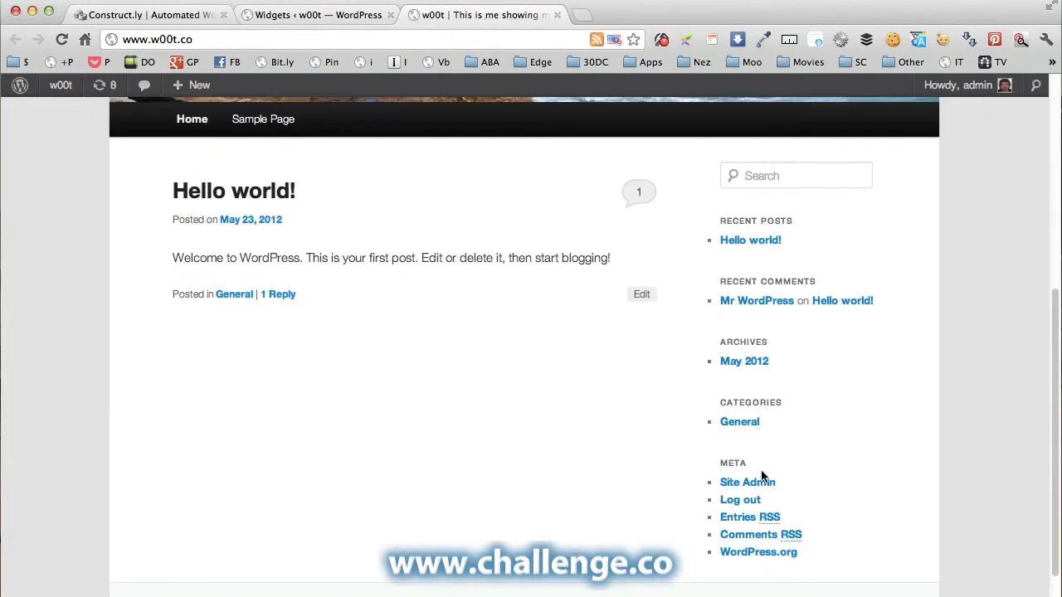
scroll(833, 436, up, 2)
scroll(833, 436, down, 3)
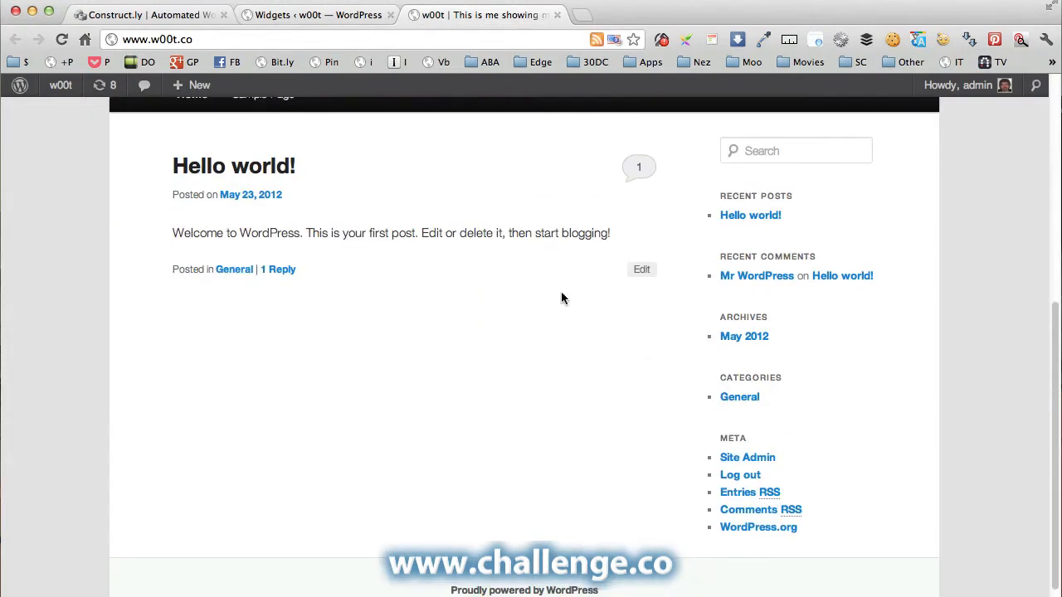
click(62, 39)
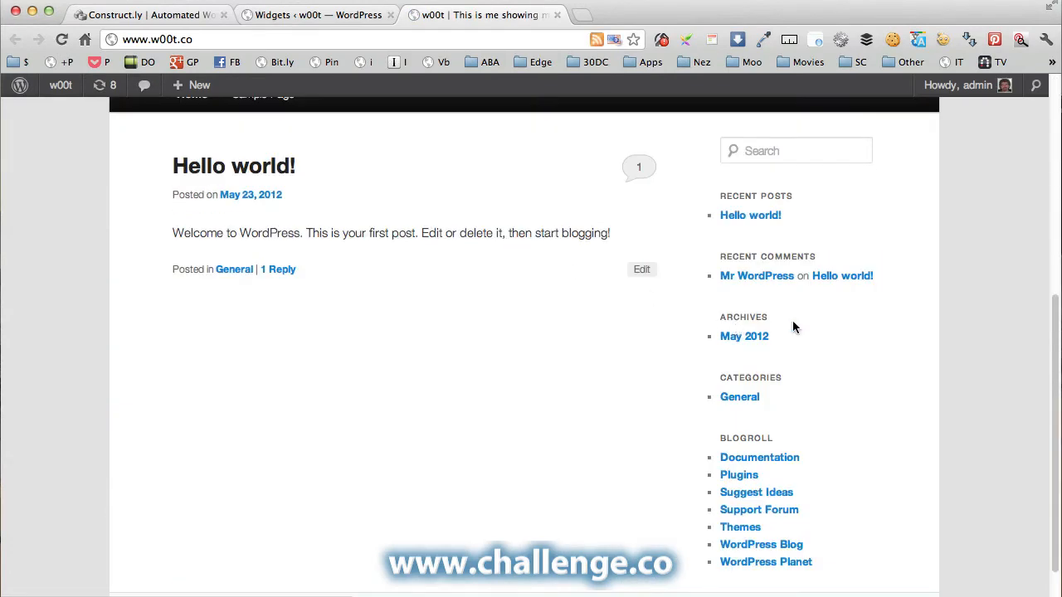
scroll(792, 327, down, 1)
scroll(822, 434, up, 5)
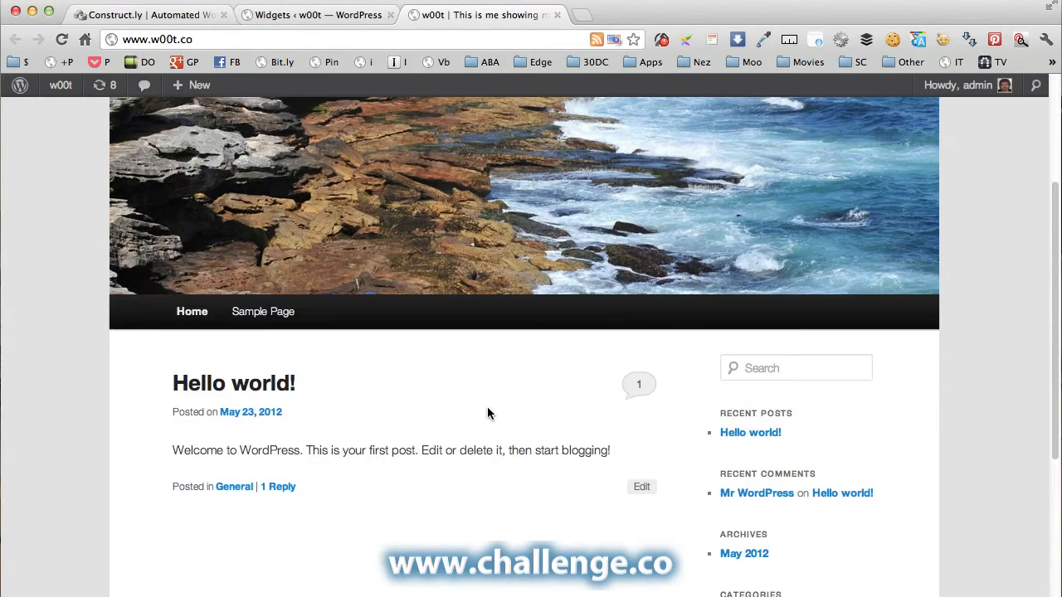
click(556, 15)
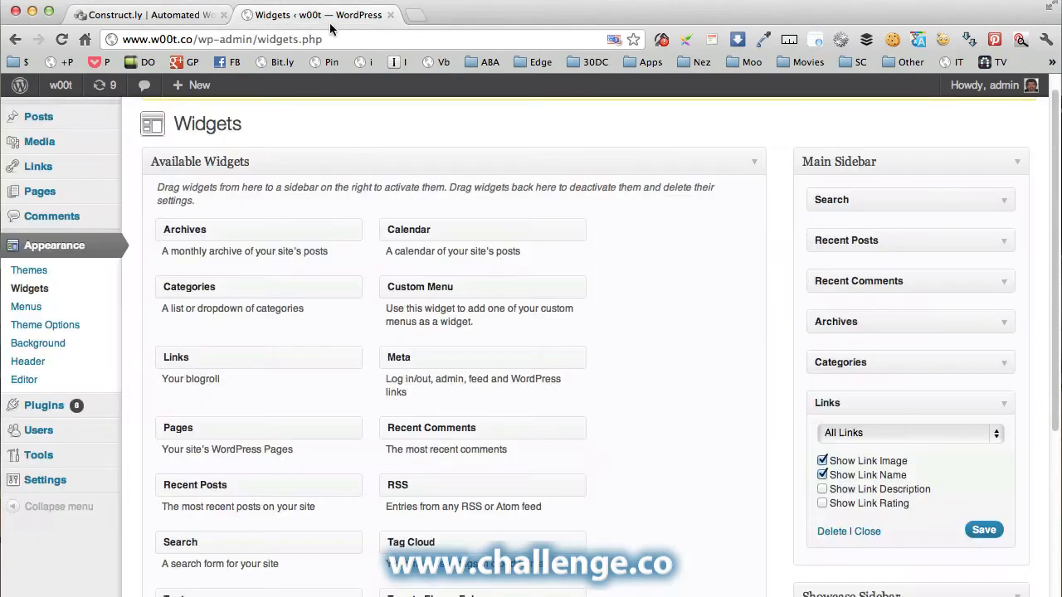
scroll(101, 346, up, 1)
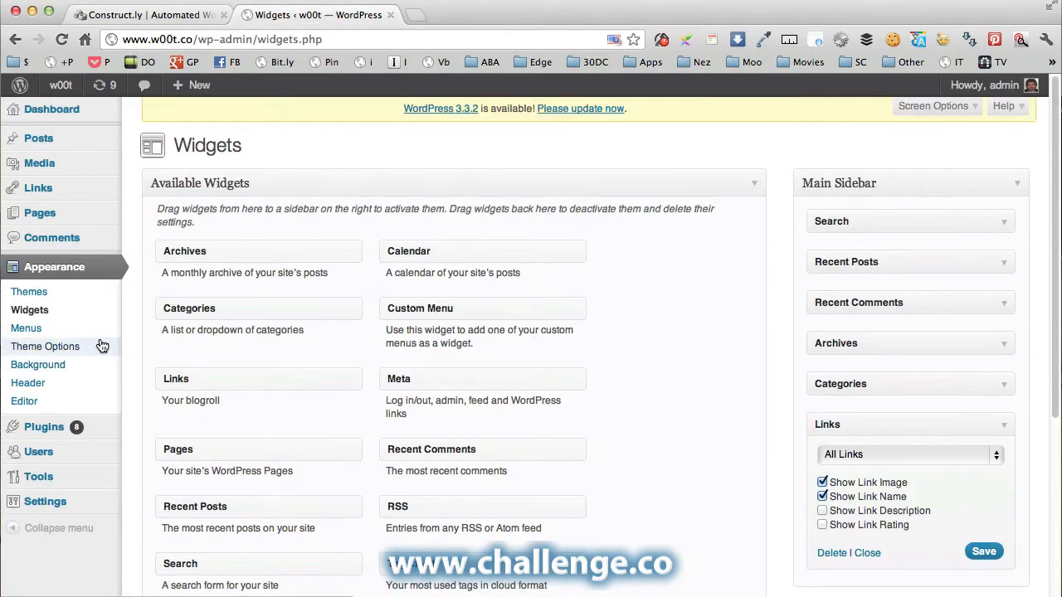
scroll(104, 312, down, 1)
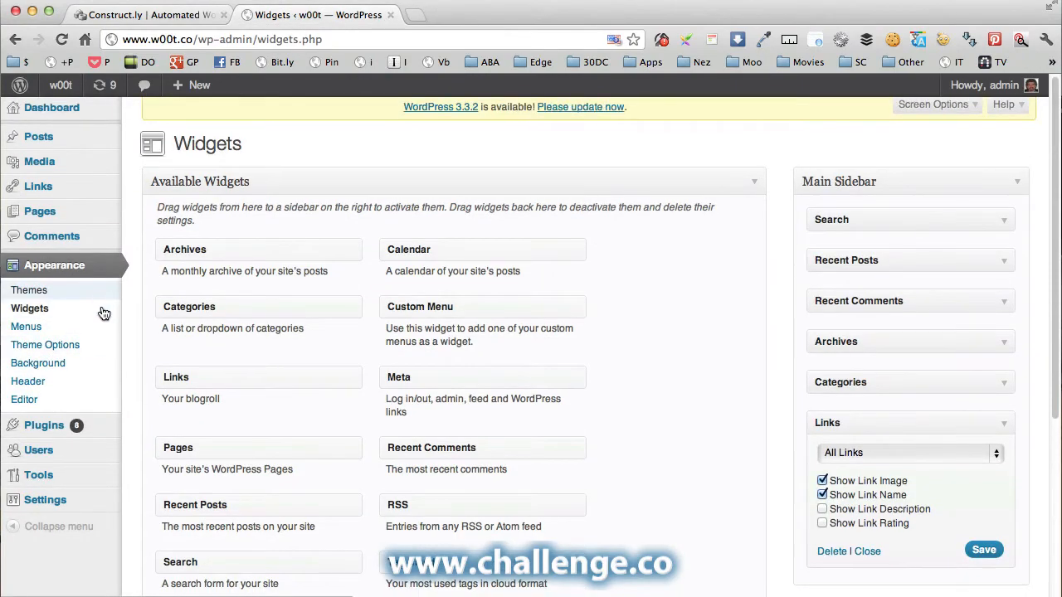
click(35, 435)
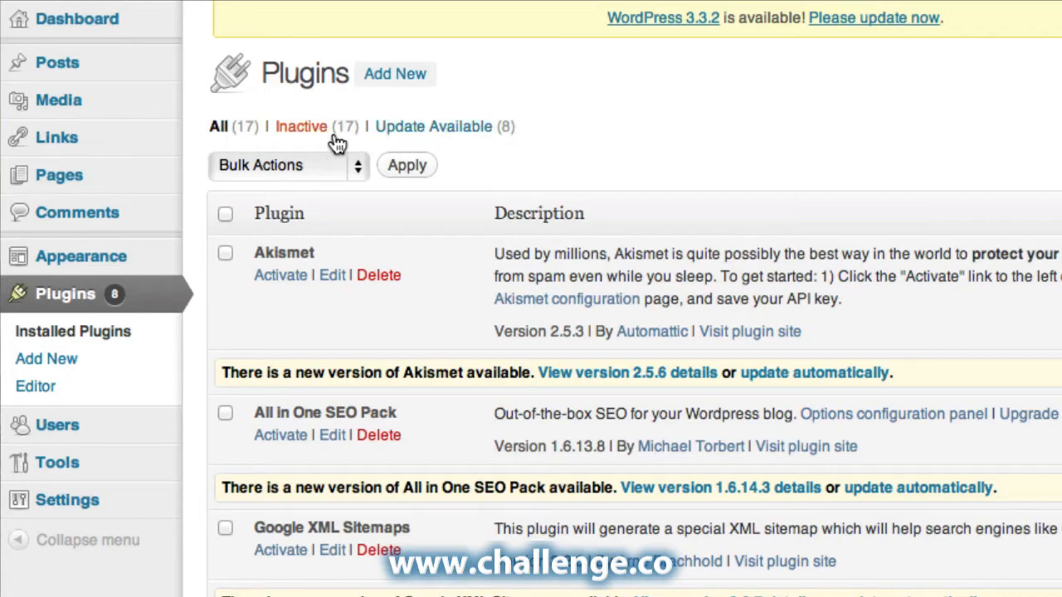
Filter to plugins with updates and bulk-update all eight of them.
click(439, 140)
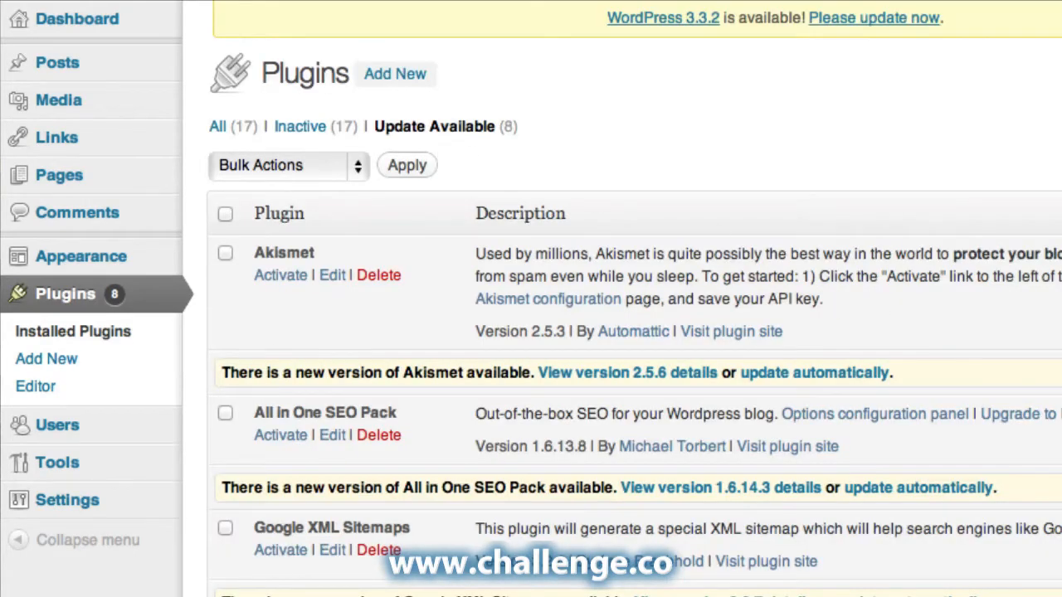
scroll(531, 298, down, 5)
scroll(896, 246, down, 1)
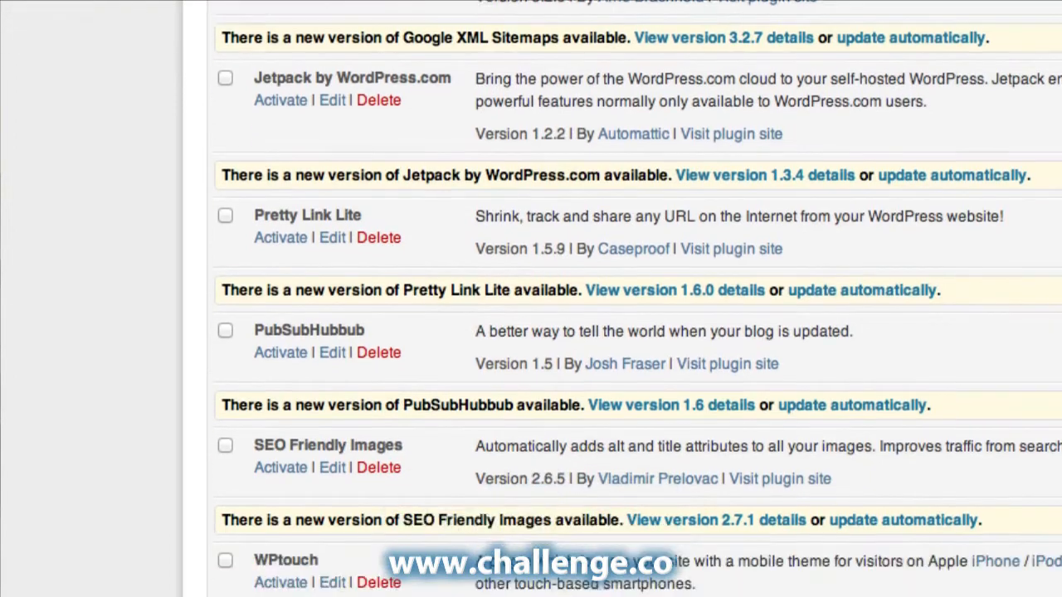
scroll(895, 247, up, 7)
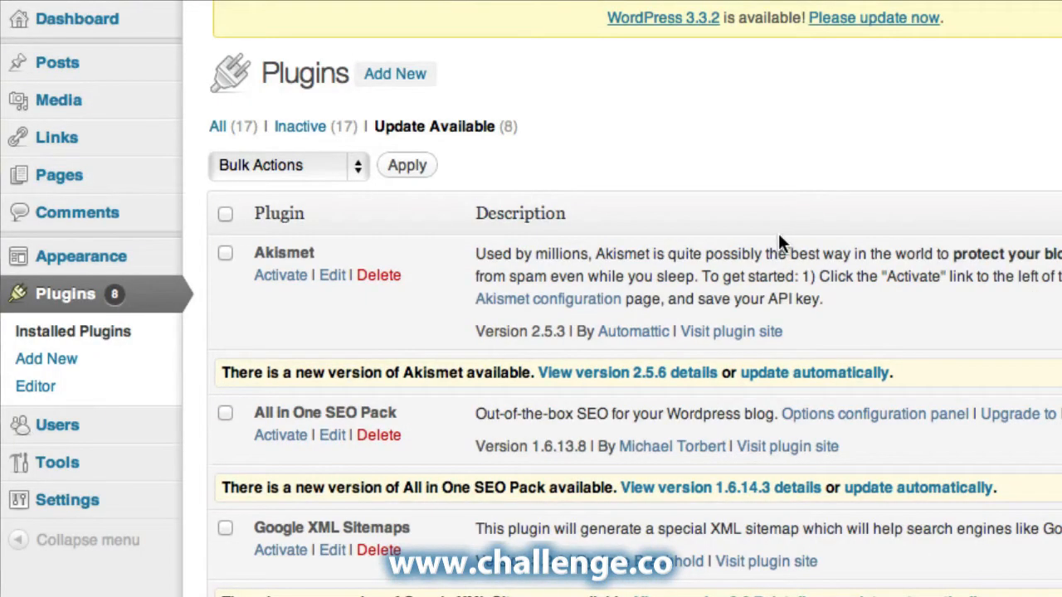
click(225, 215)
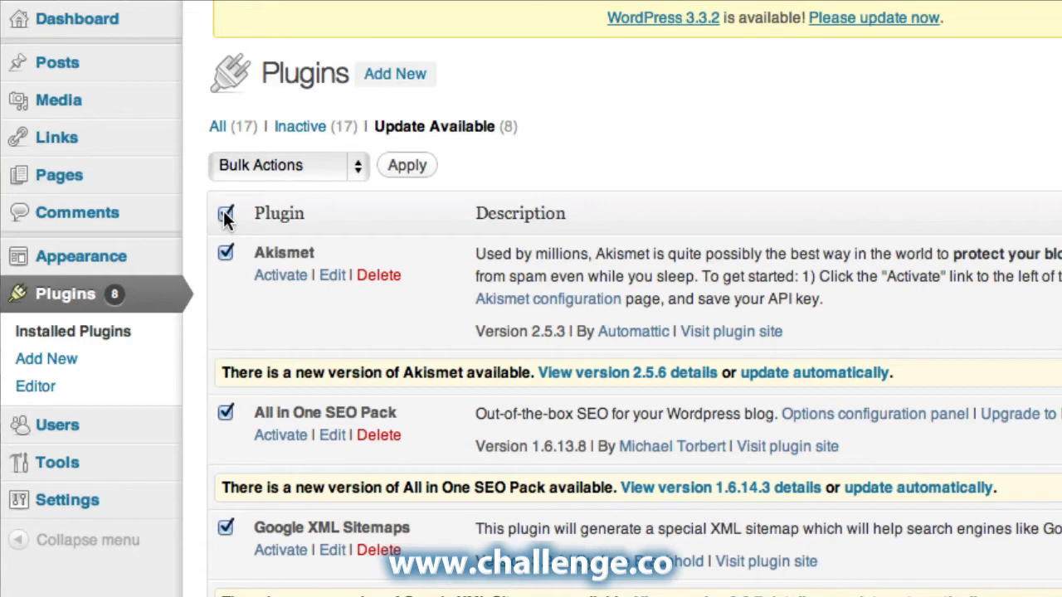
click(356, 165)
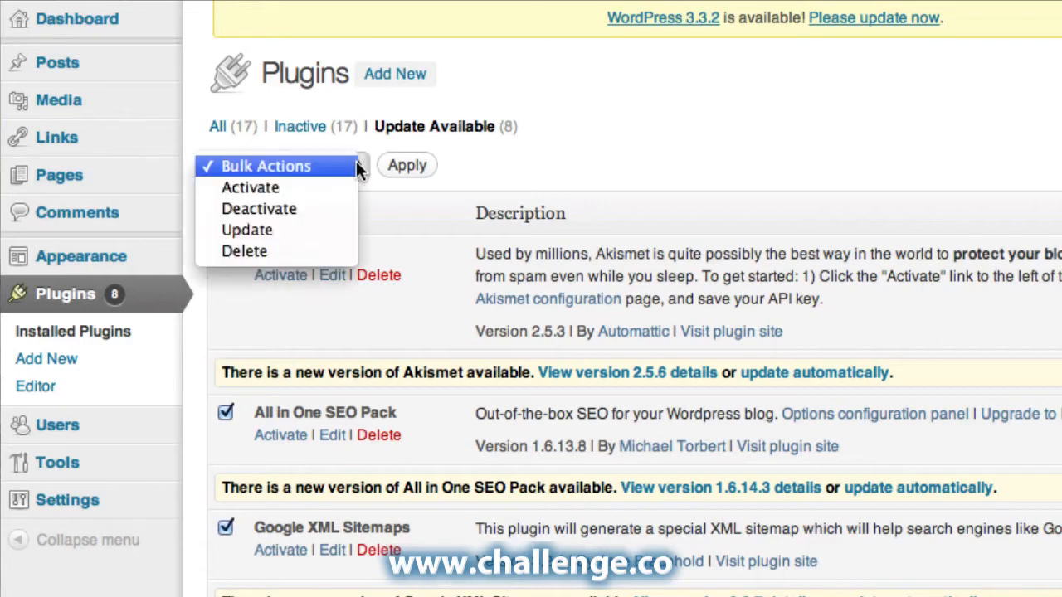
click(280, 225)
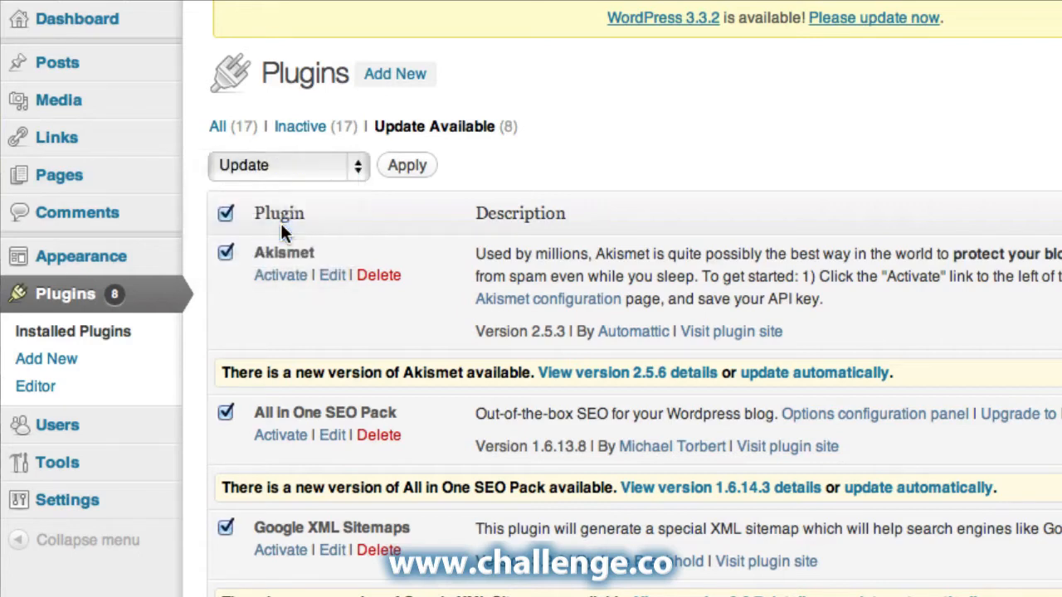
click(407, 168)
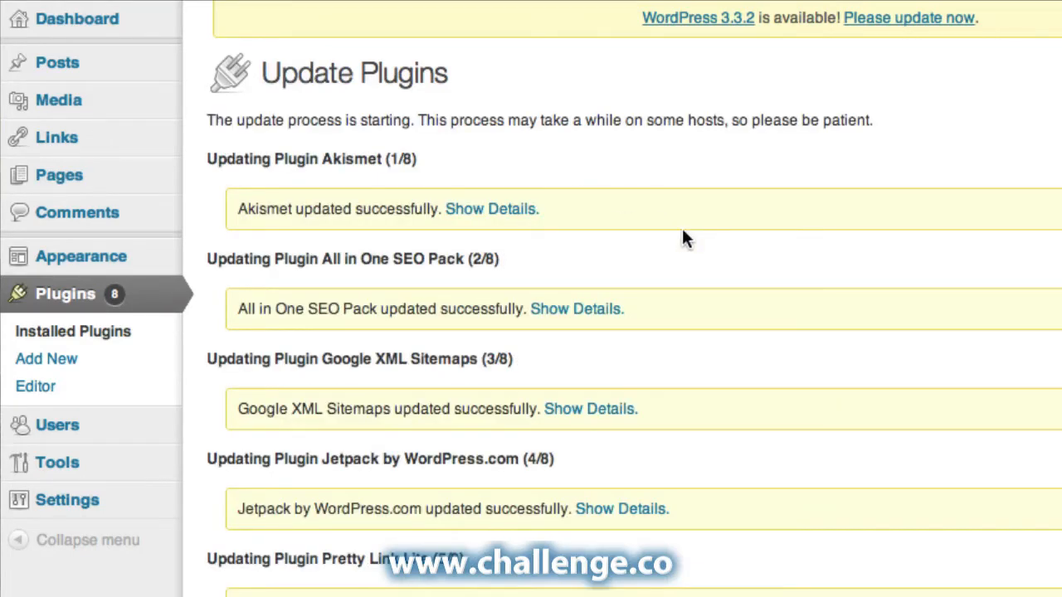
Return to the plugins list, then go to the WordPress updates page.
scroll(681, 238, down, 6)
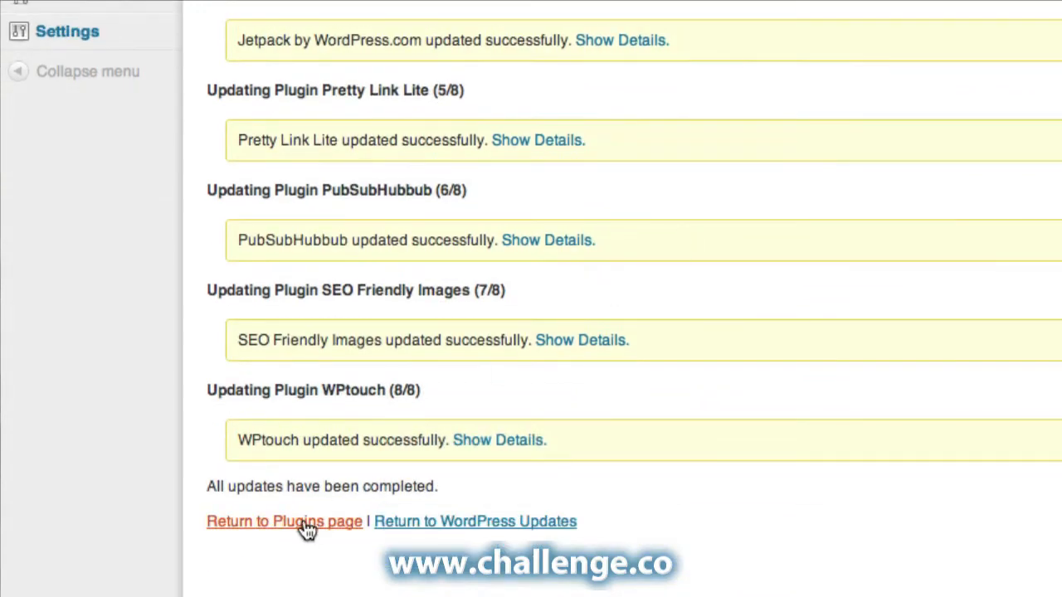
click(306, 523)
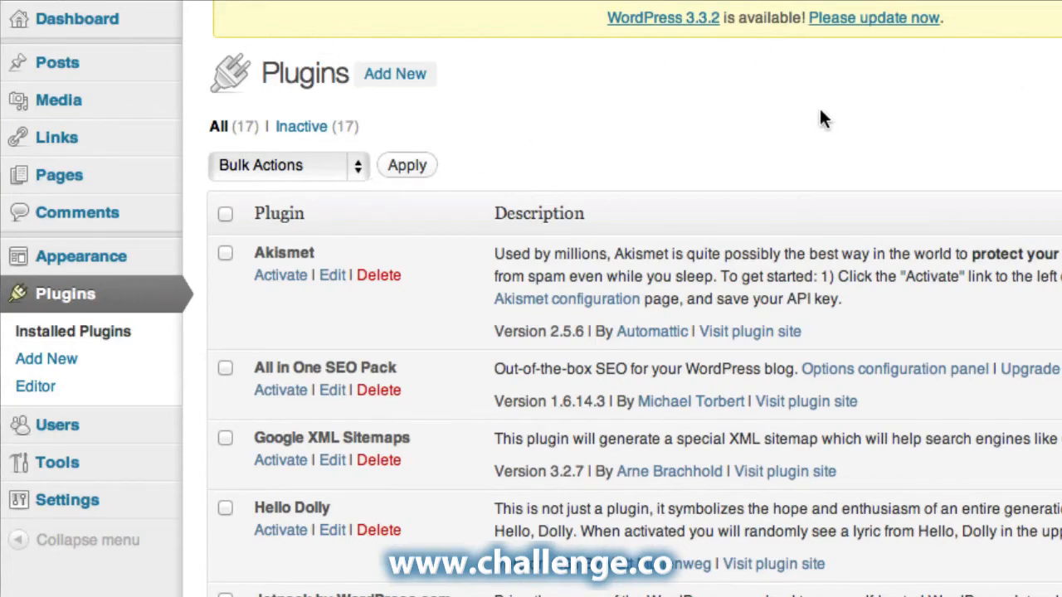
click(874, 18)
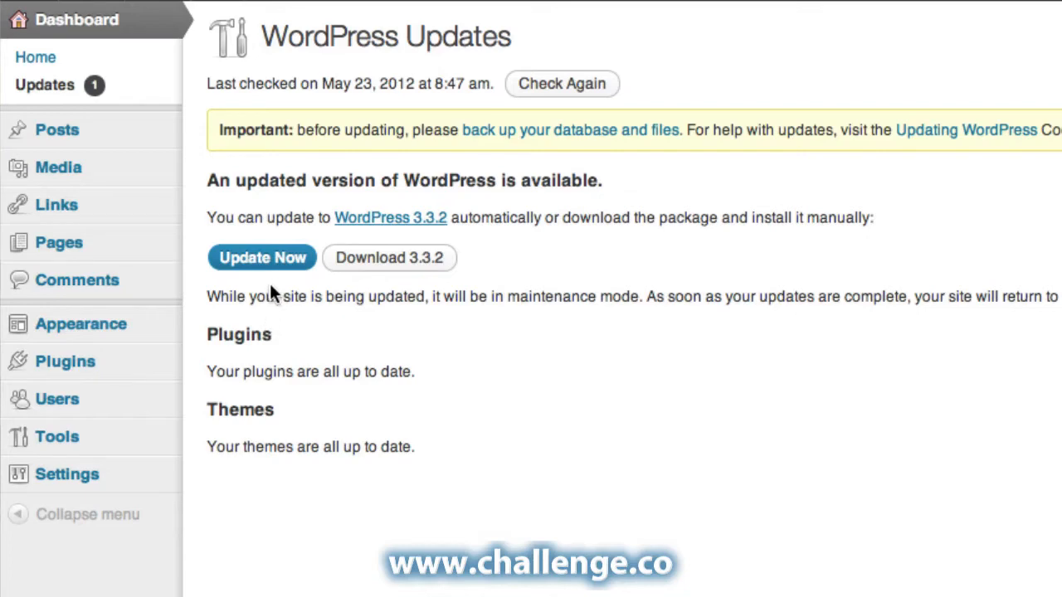
Upgrade the site to WordPress 3.3.2 and browse the Welcome to WordPress 3.3.2 page.
click(276, 258)
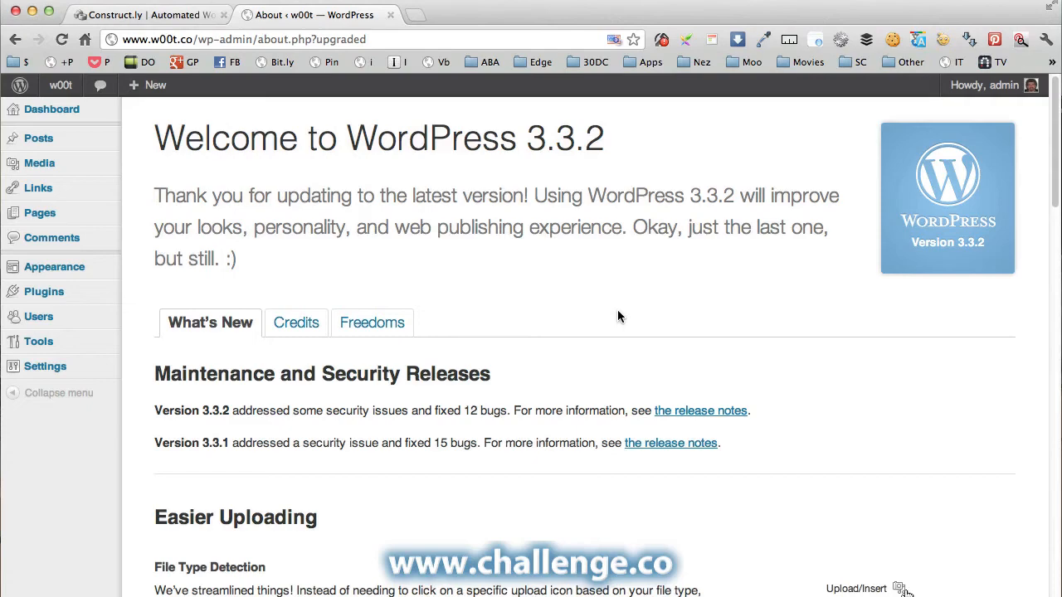
scroll(617, 316, down, 5)
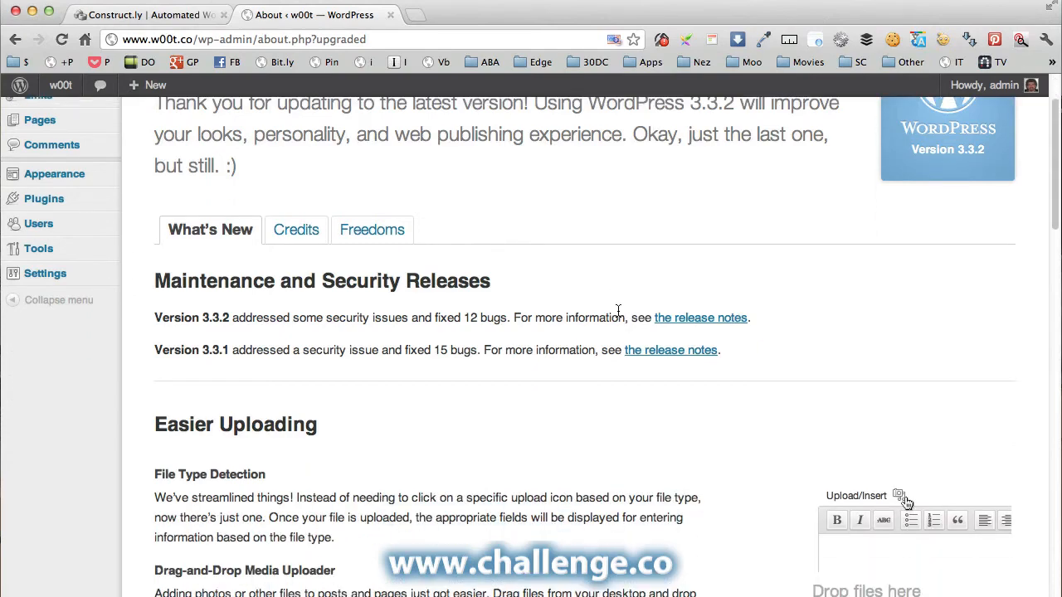
scroll(617, 315, down, 7)
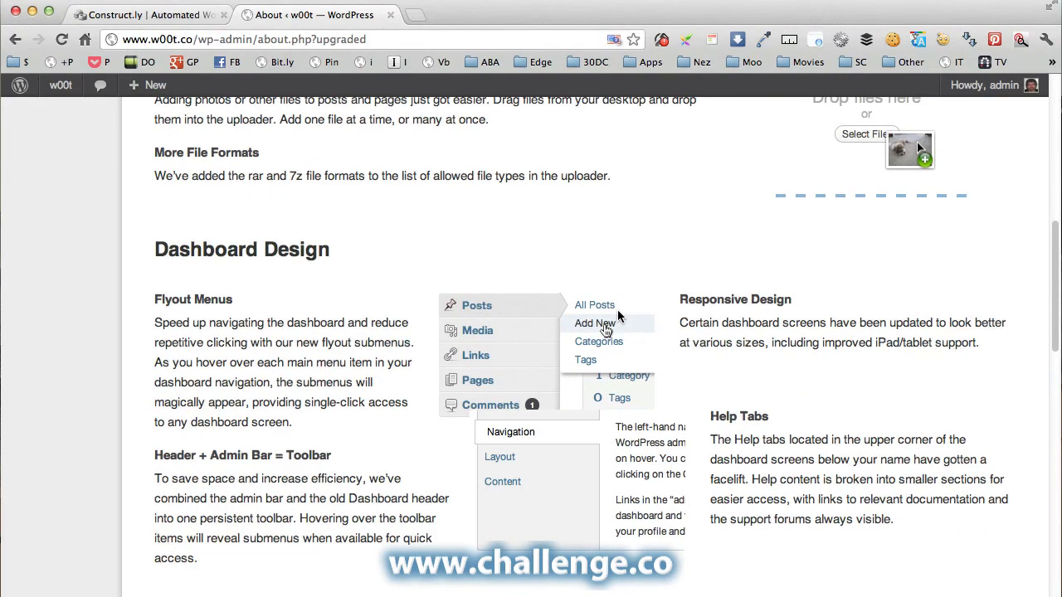
scroll(617, 314, up, 12)
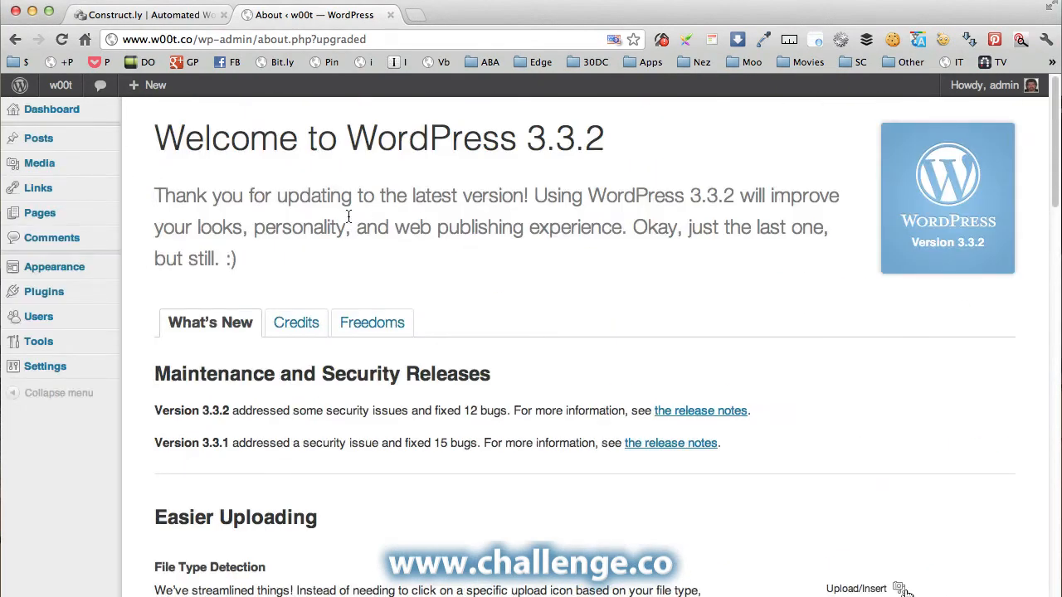
mouse_move(47, 299)
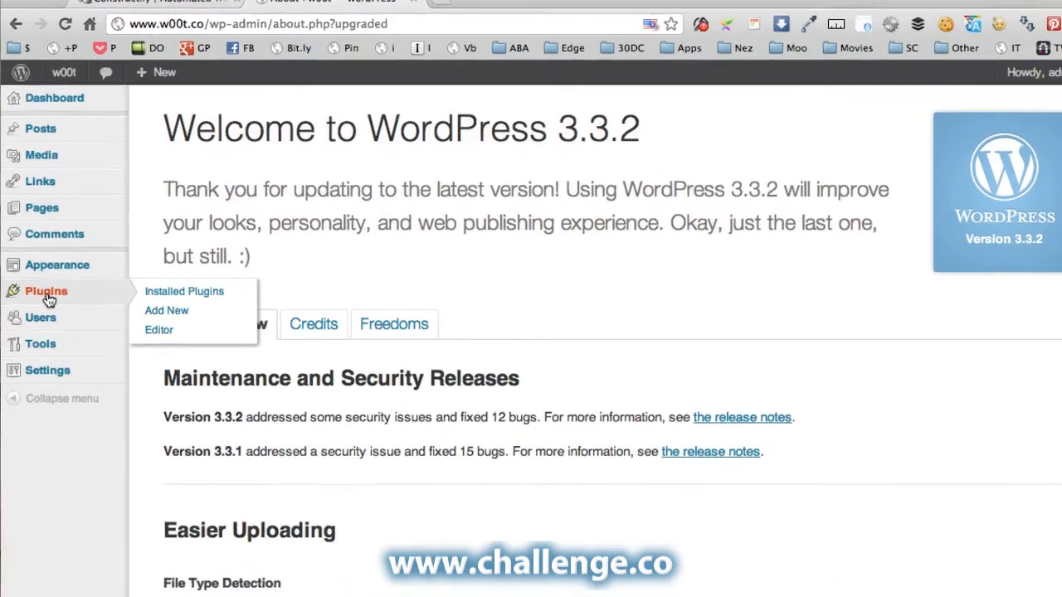
Select all 17 installed plugins and apply the Activate bulk action.
click(58, 288)
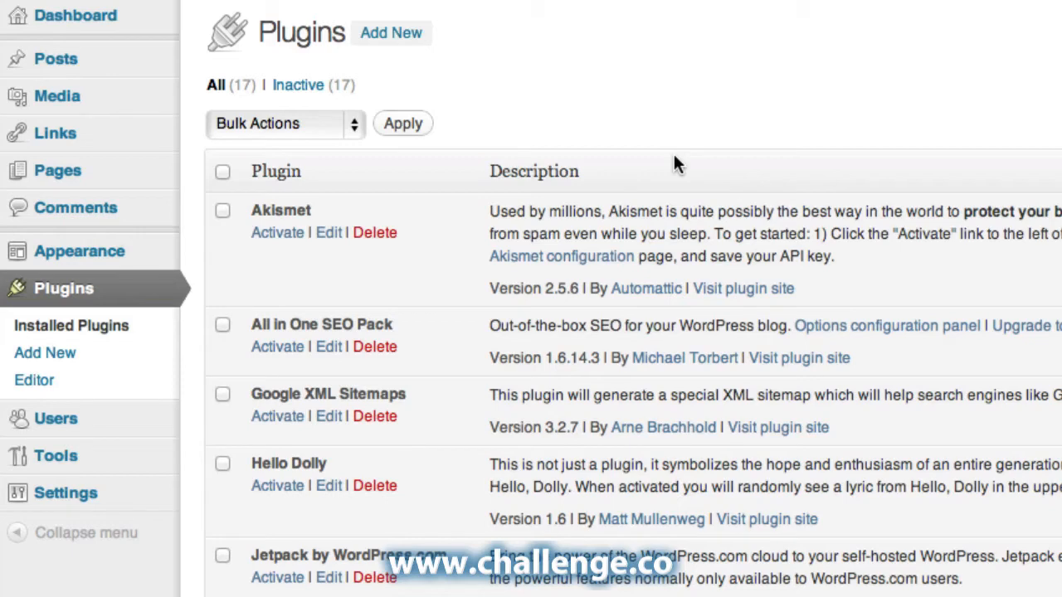
click(223, 172)
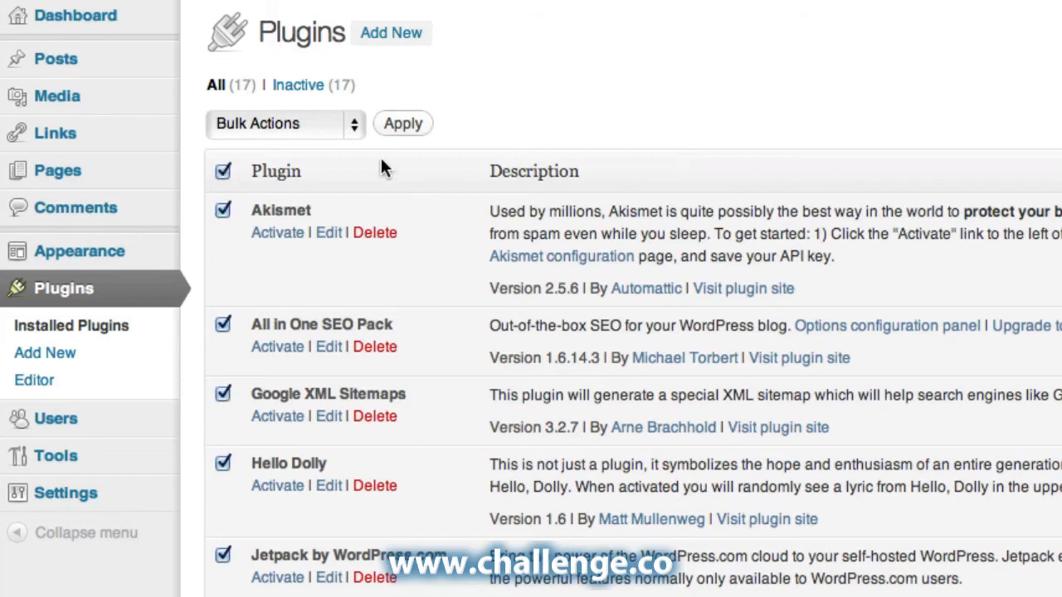
click(354, 129)
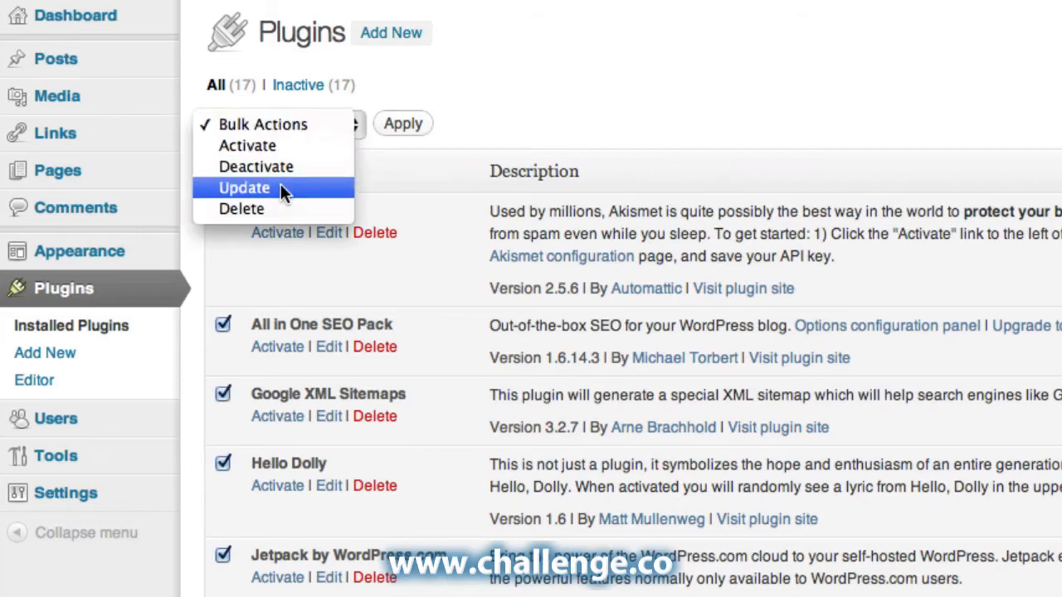
click(282, 148)
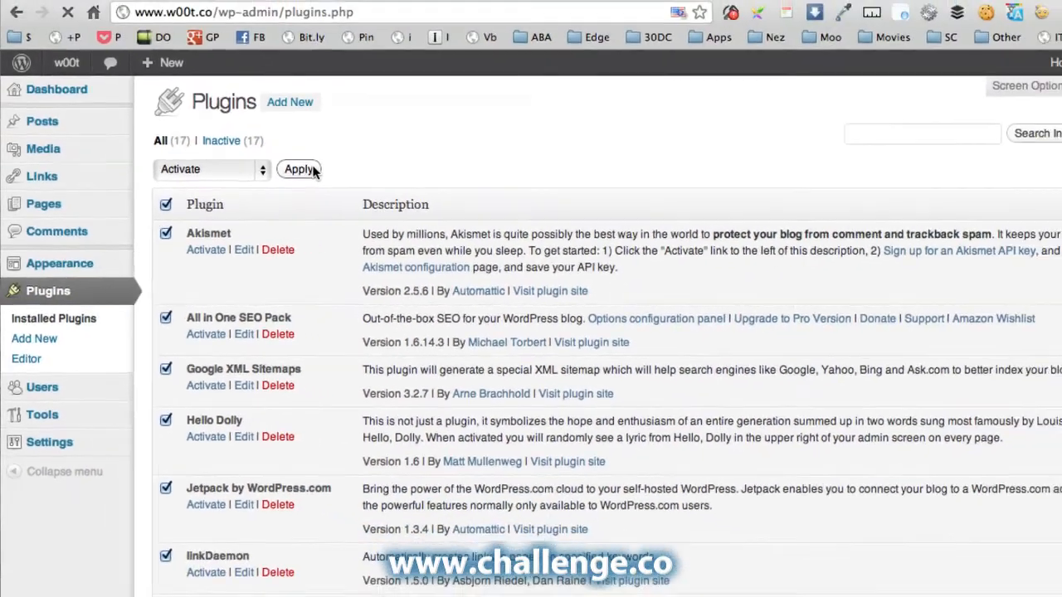
click(336, 158)
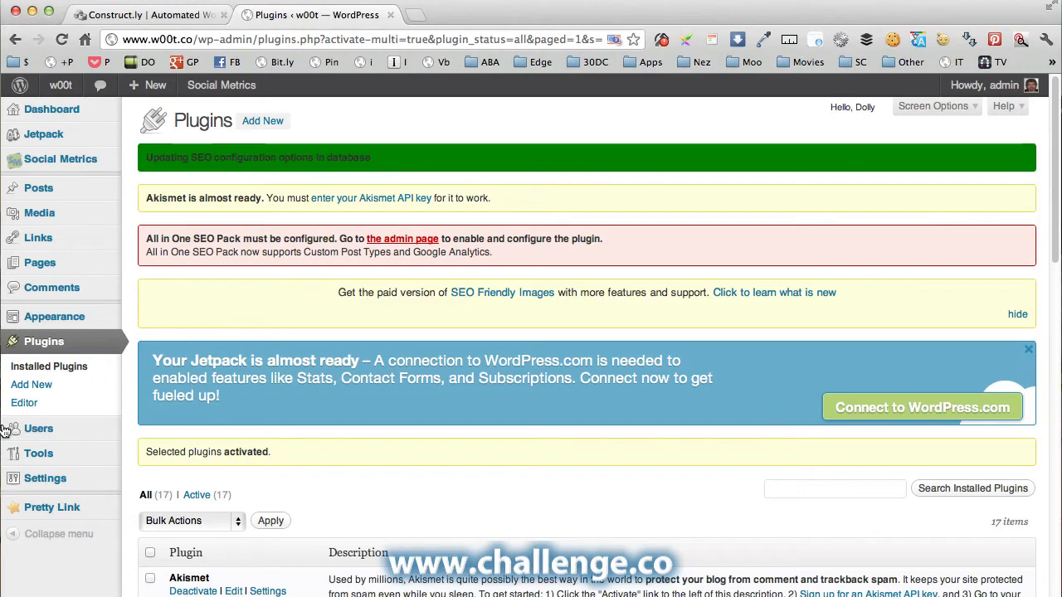
Scroll through General Settings, then go to the SEO Friendly Images 2.6 options page.
click(44, 481)
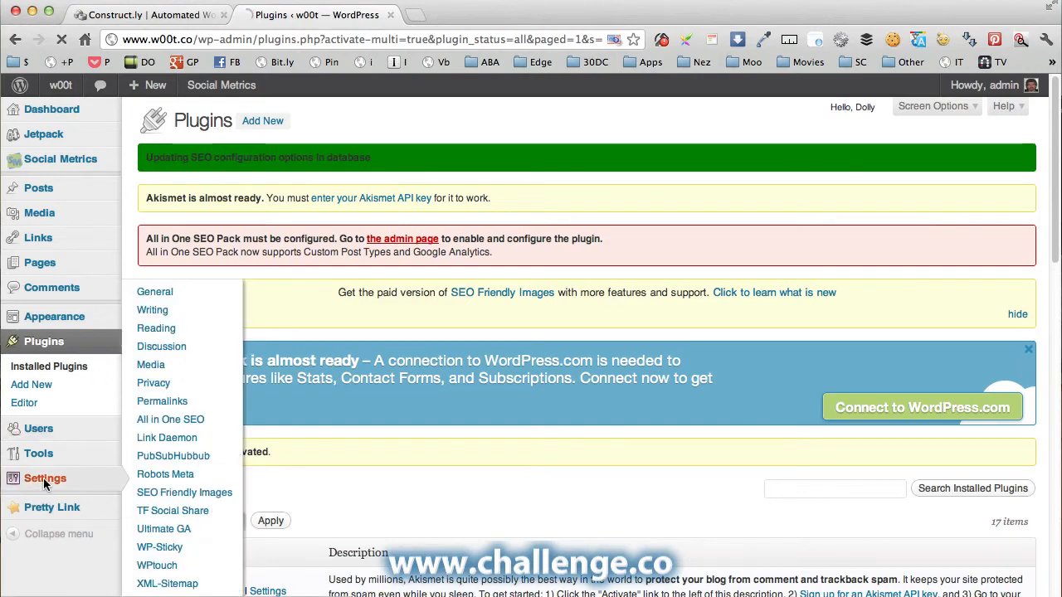
scroll(43, 483, down, 5)
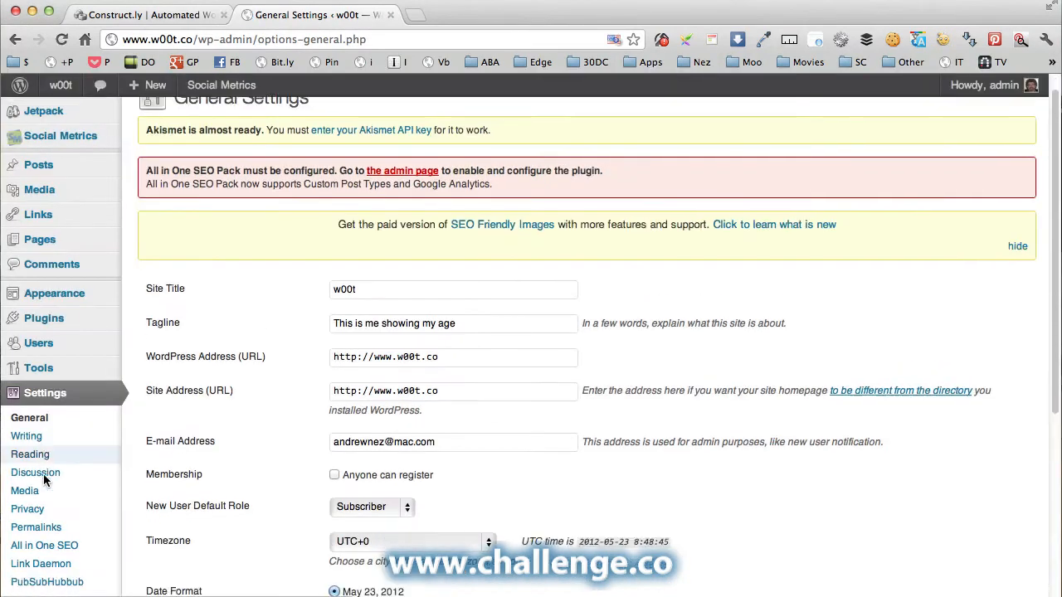
scroll(43, 473, up, 2)
scroll(45, 452, down, 2)
scroll(49, 331, down, 1)
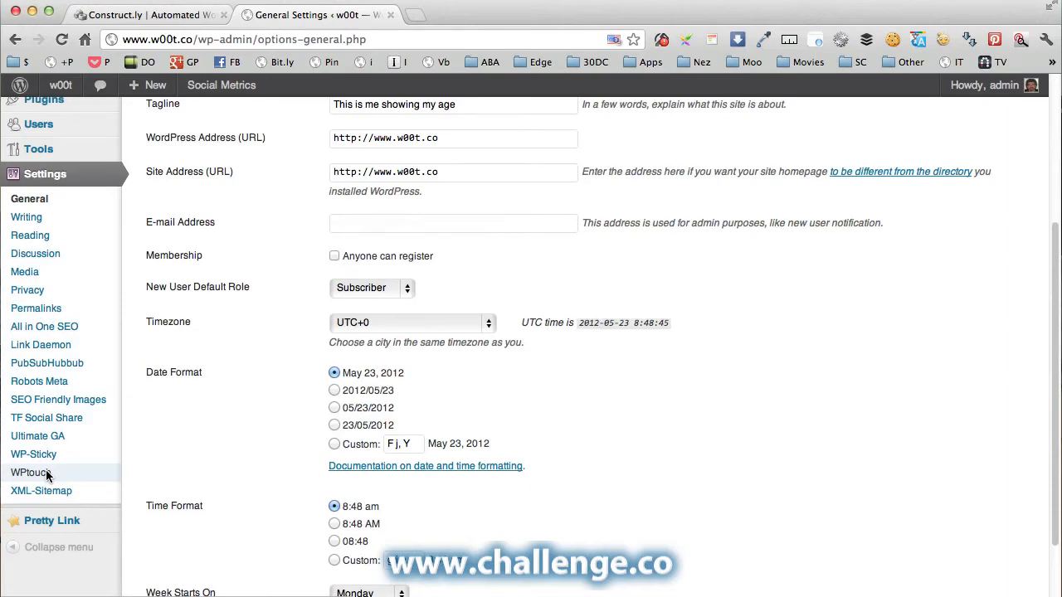
scroll(182, 414, up, 5)
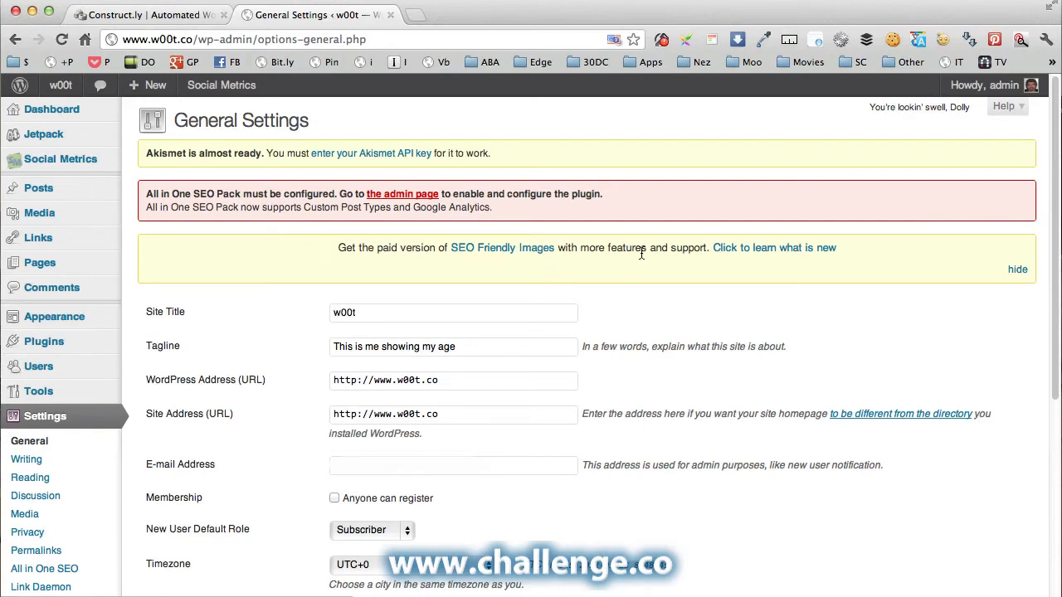
click(1018, 269)
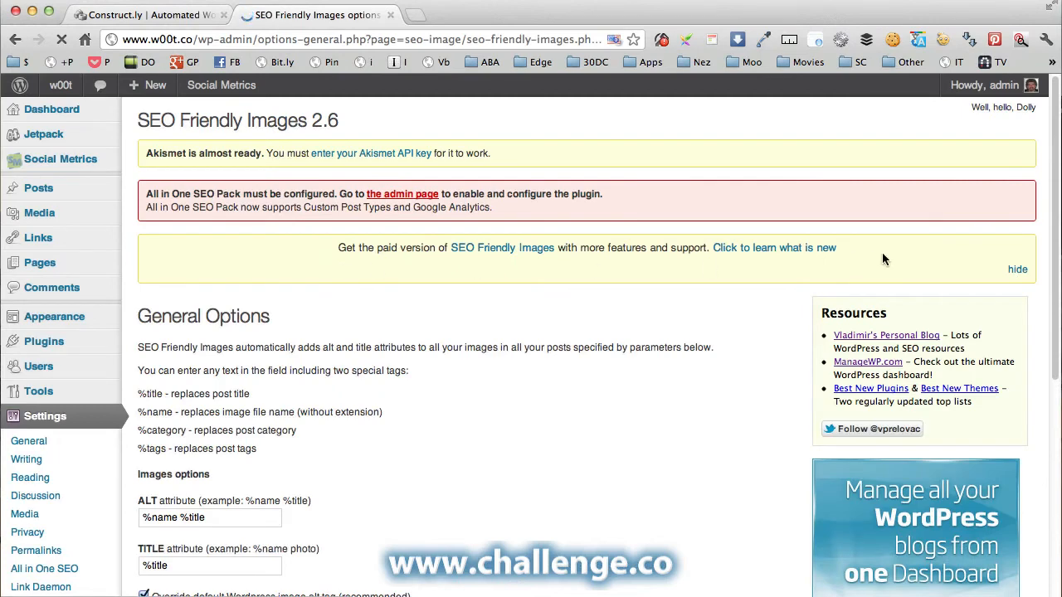
click(1018, 270)
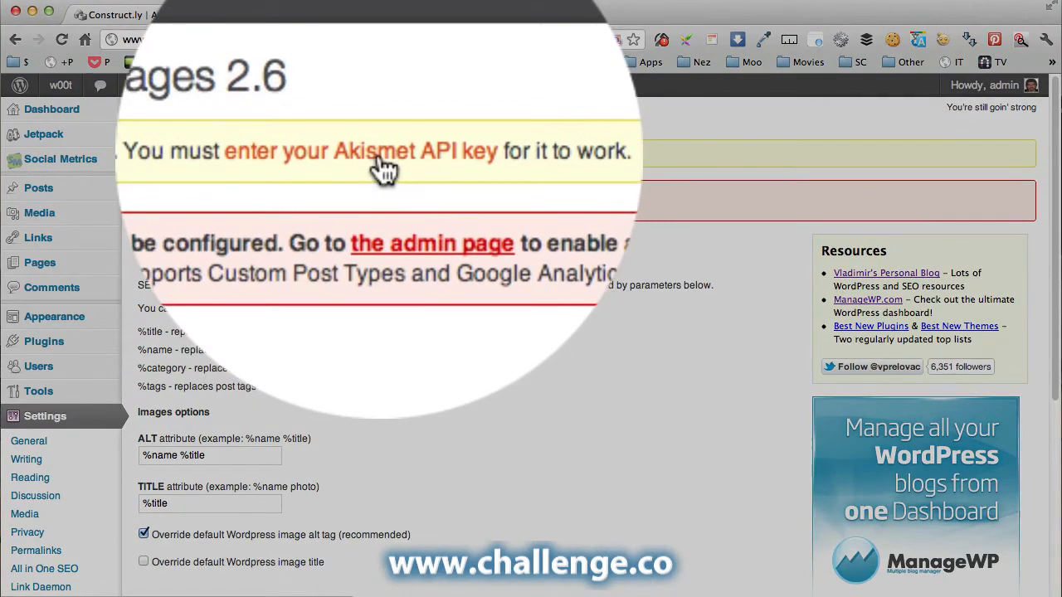
click(380, 153)
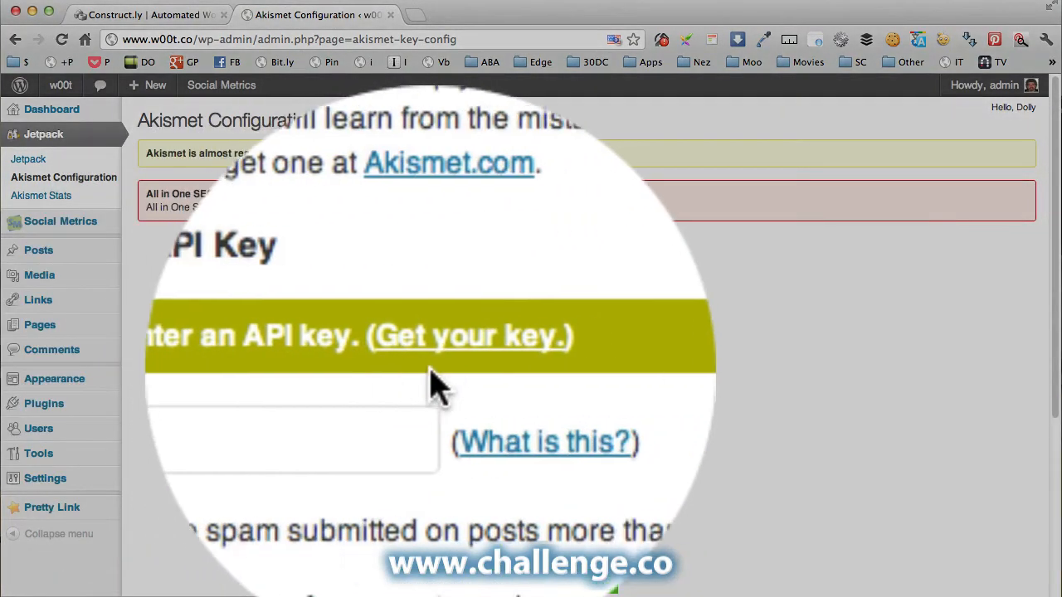
Open Akismet's get-a-key website in a new tab and view it.
right_click(440, 359)
click(485, 370)
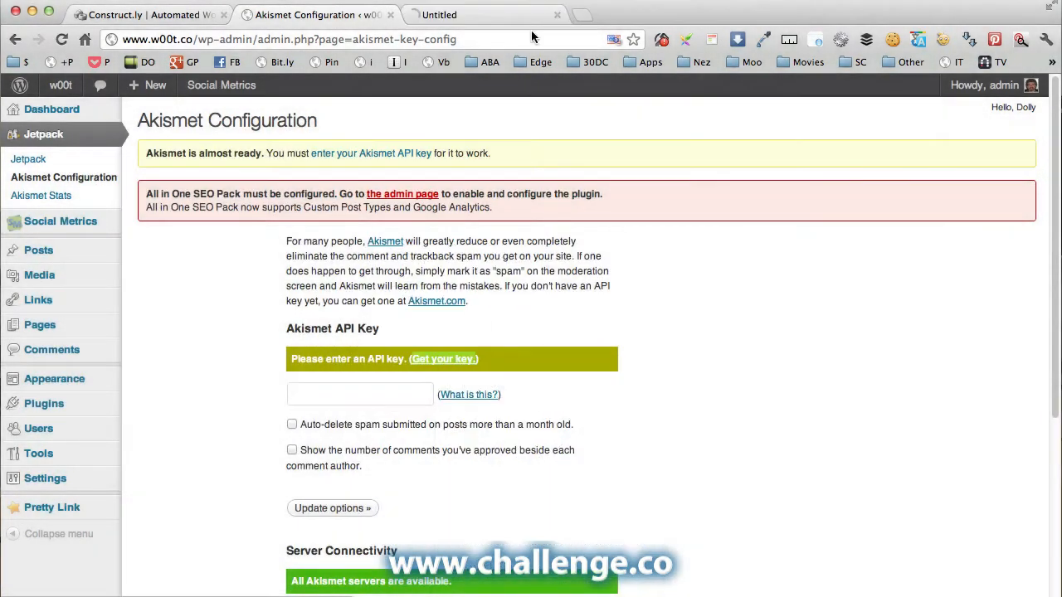
click(512, 16)
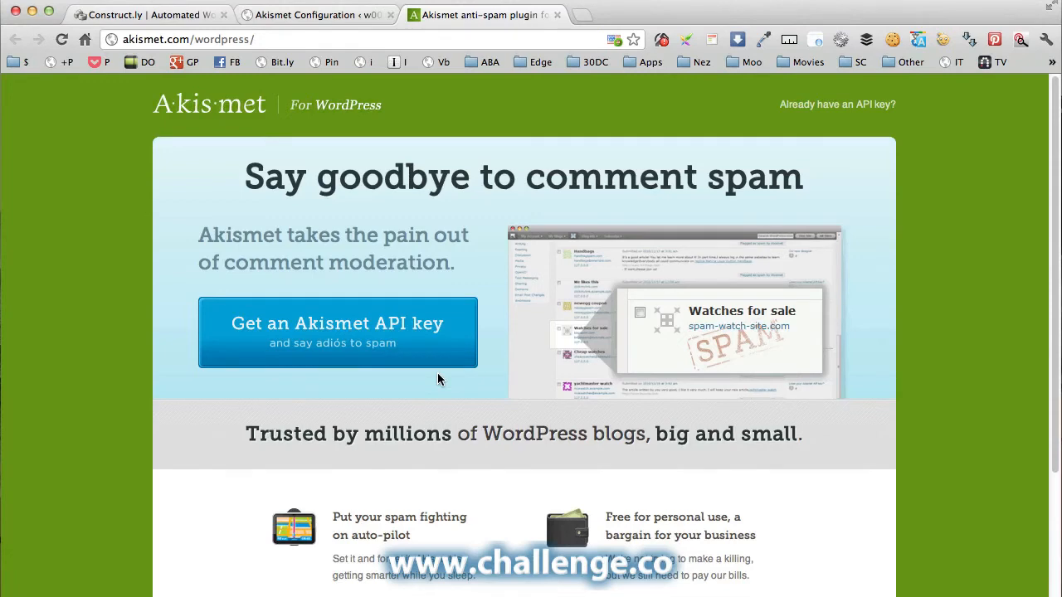
Back on Akismet Configuration, select the empty API key field, then go to All in One SEO options.
click(330, 15)
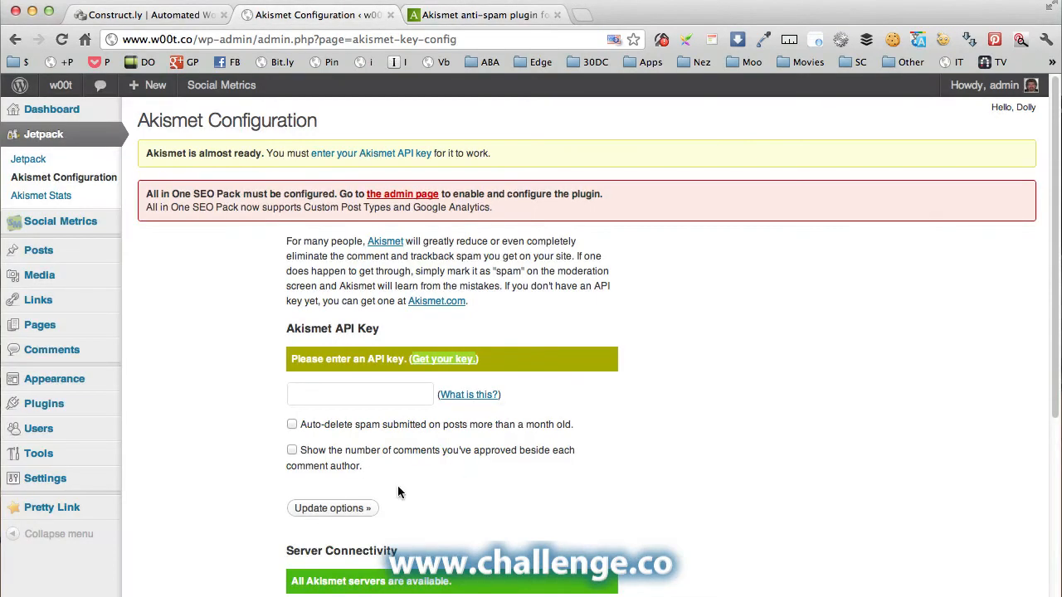
click(361, 392)
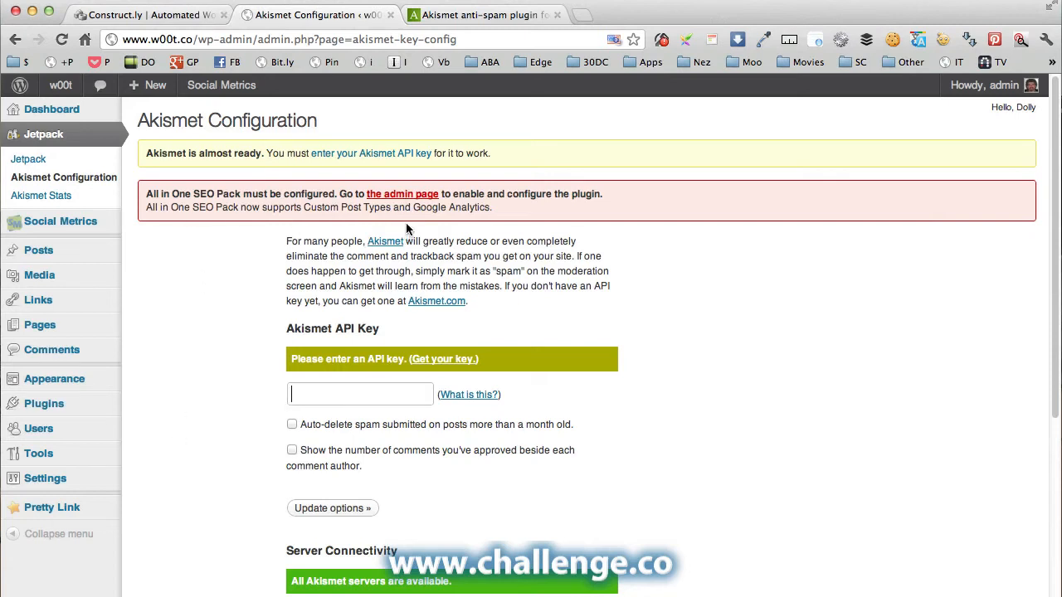
click(406, 196)
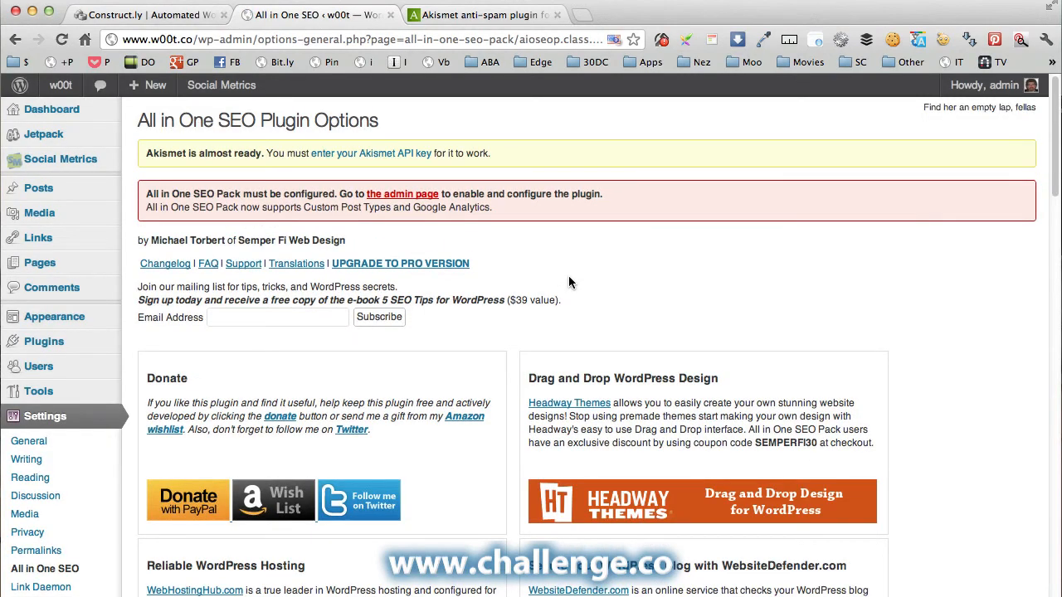
Set All in One SEO Plugin Status to Enabled and select the Home Keywords box.
scroll(568, 283, down, 10)
scroll(568, 283, down, 3)
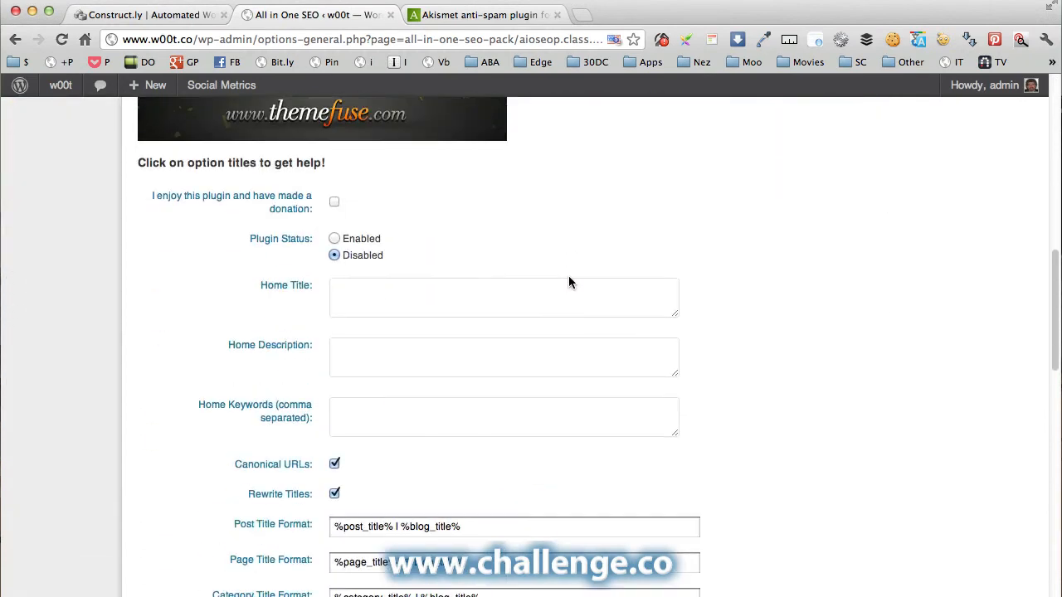
scroll(568, 283, down, 1)
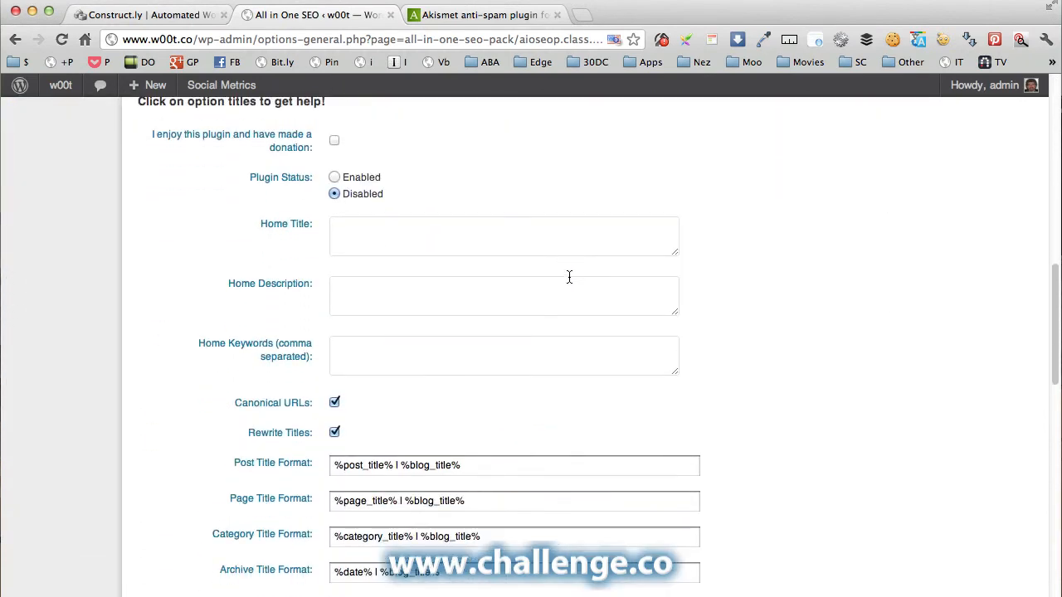
click(334, 177)
click(423, 356)
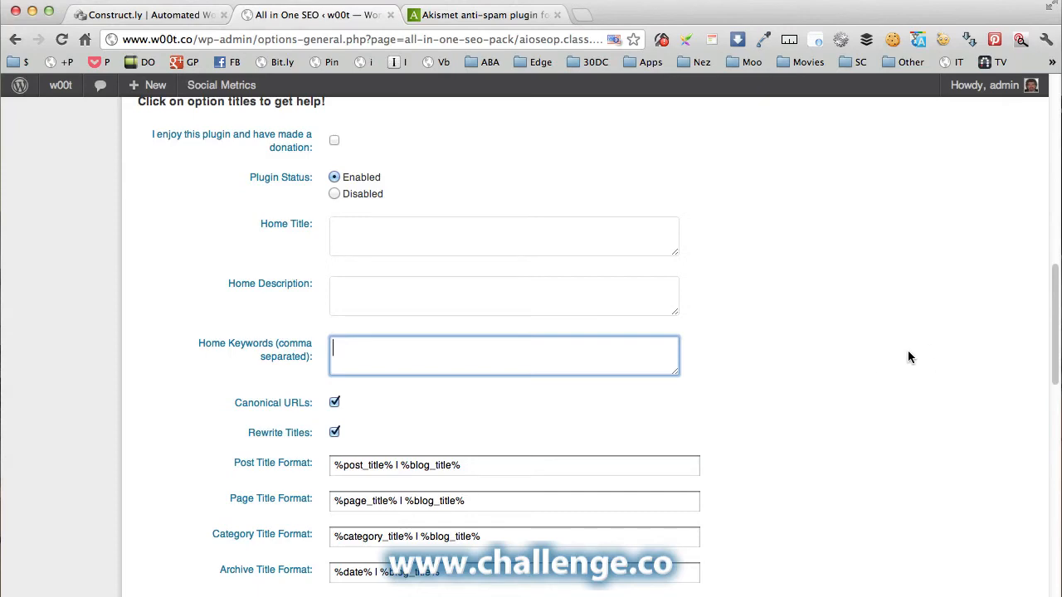
Look over the remaining SEO options, then return to General Settings.
scroll(896, 363, down, 5)
scroll(886, 370, down, 10)
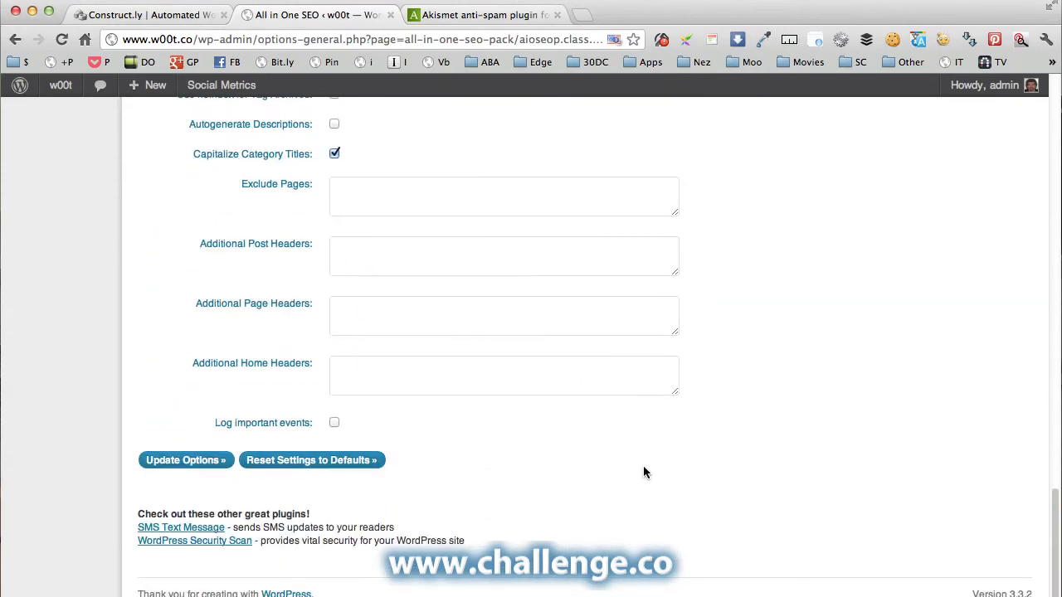
scroll(651, 464, up, 10)
scroll(655, 464, up, 15)
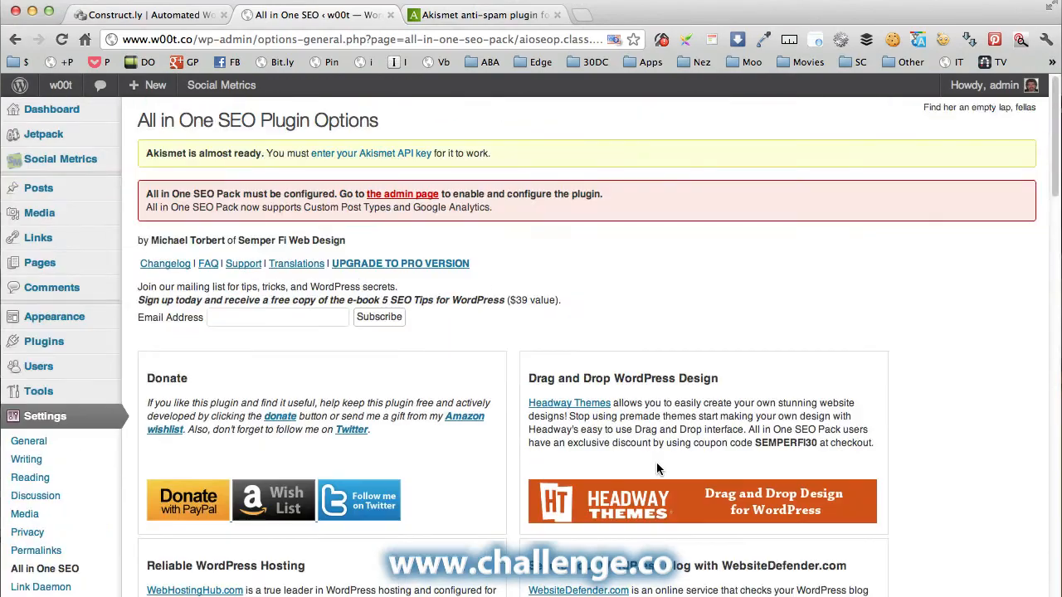
scroll(31, 419, down, 4)
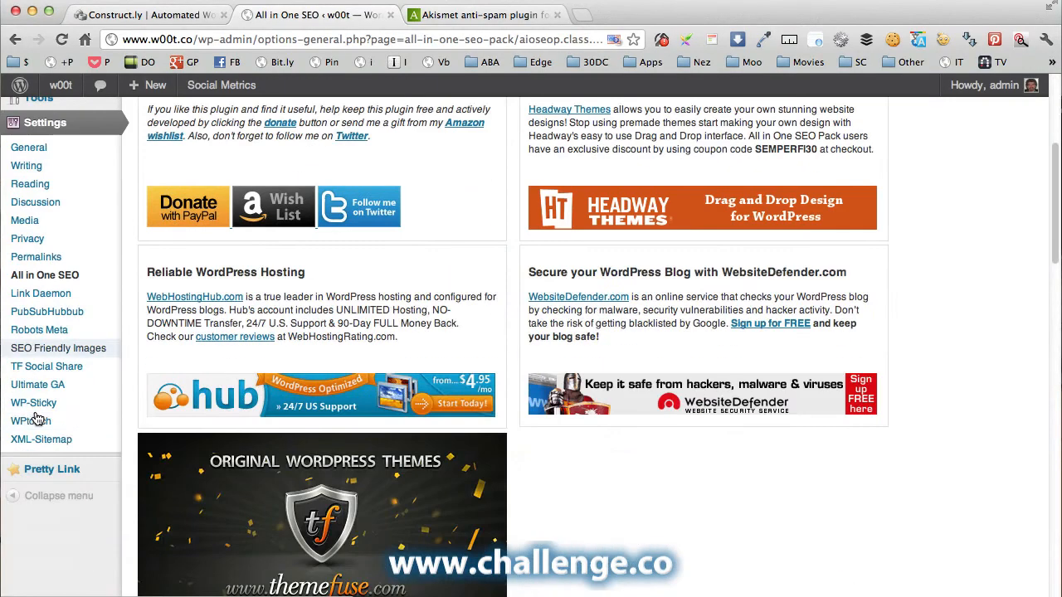
click(45, 123)
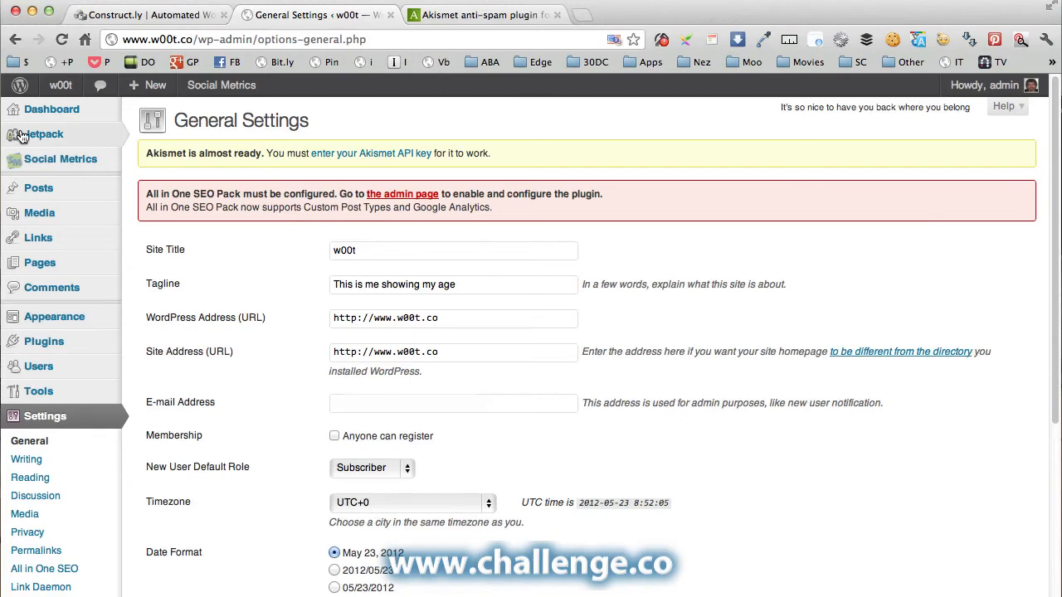
On the Jetpack page, open the Connect to WordPress.com link in a new tab.
mouse_move(42, 137)
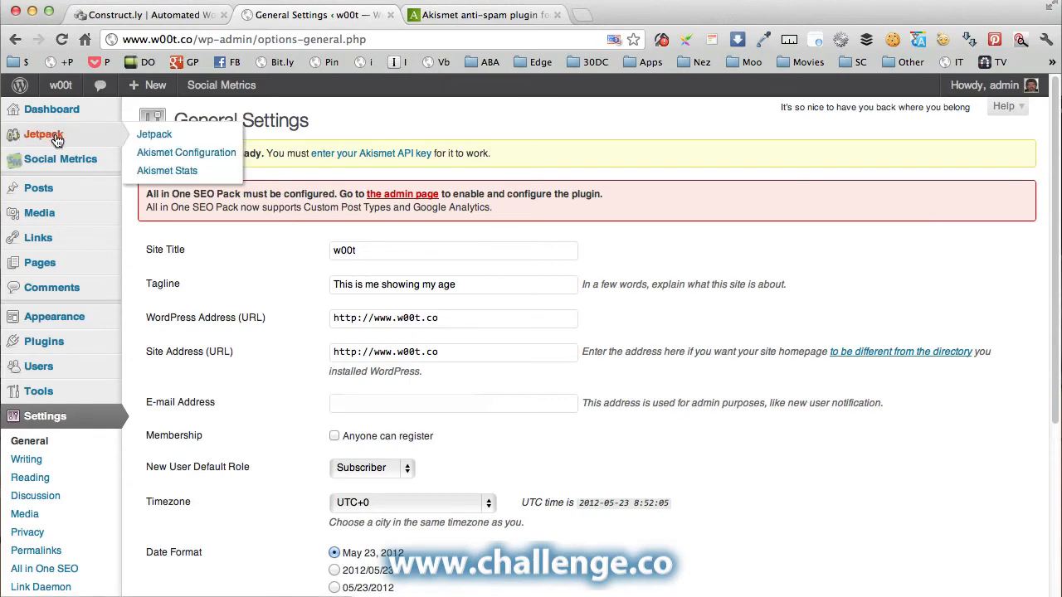
click(54, 137)
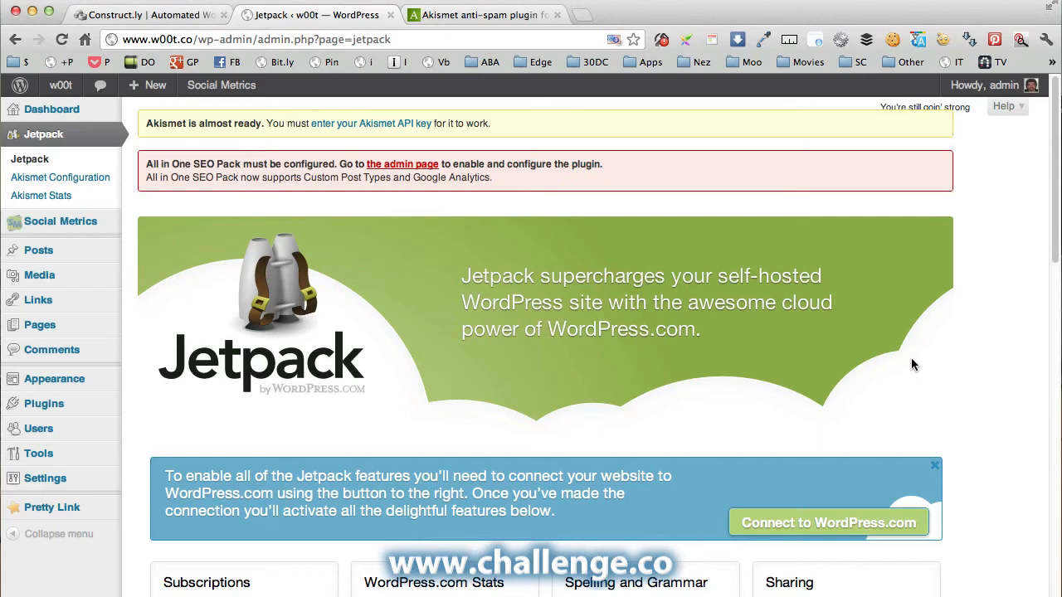
scroll(911, 365, down, 5)
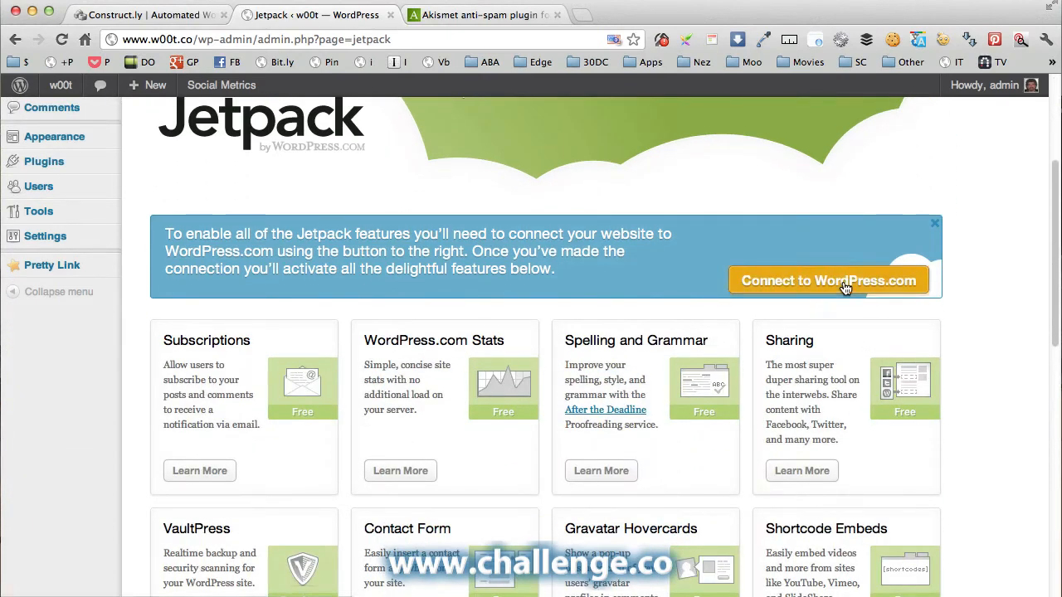
right_click(845, 285)
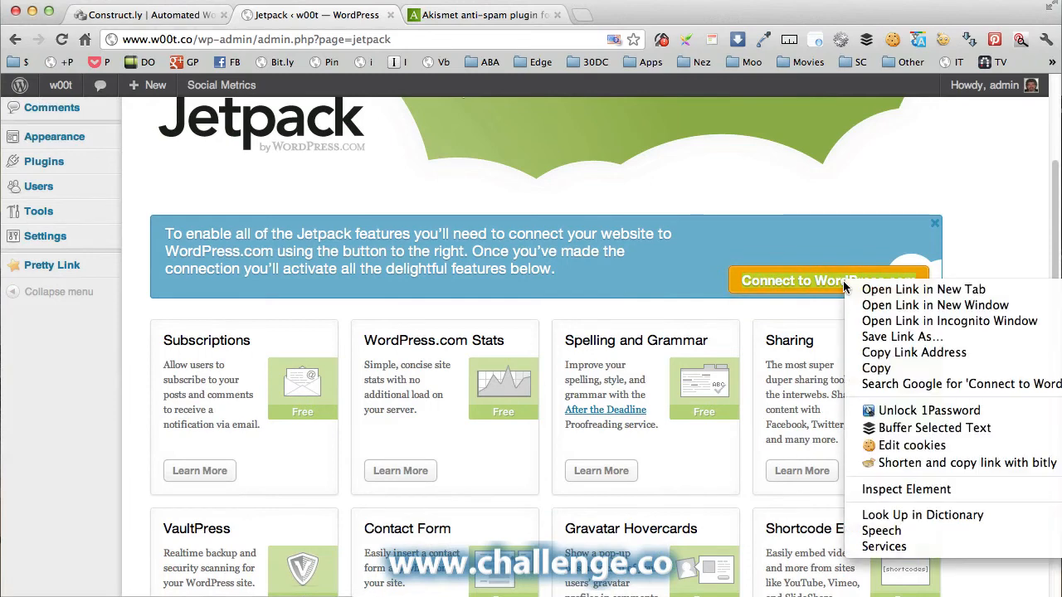
click(881, 292)
In the connection tab, view the WordPress.com signup form, then return to the Jetpack tab.
click(636, 21)
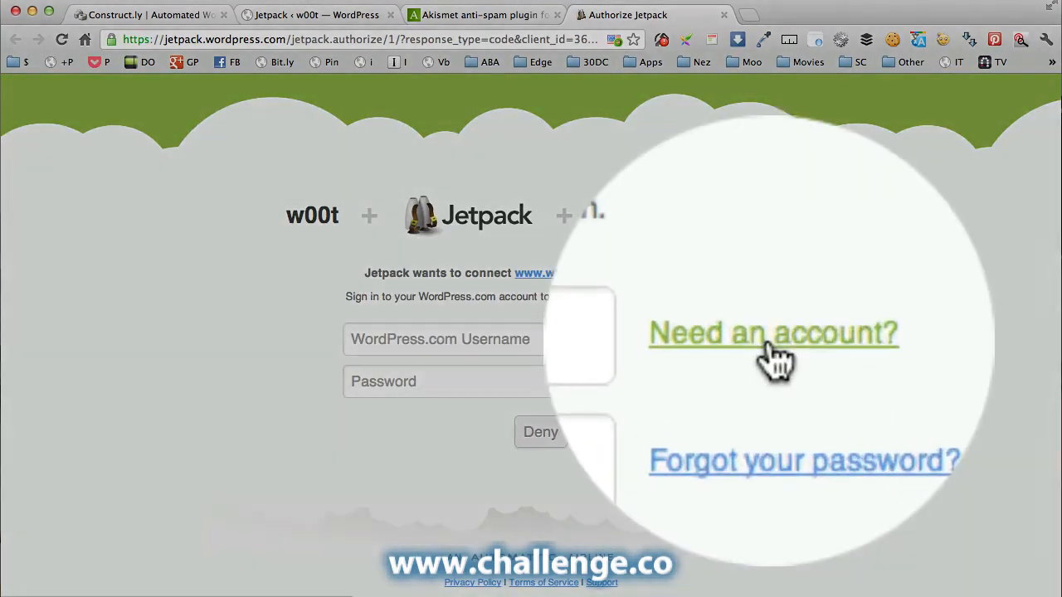
click(767, 347)
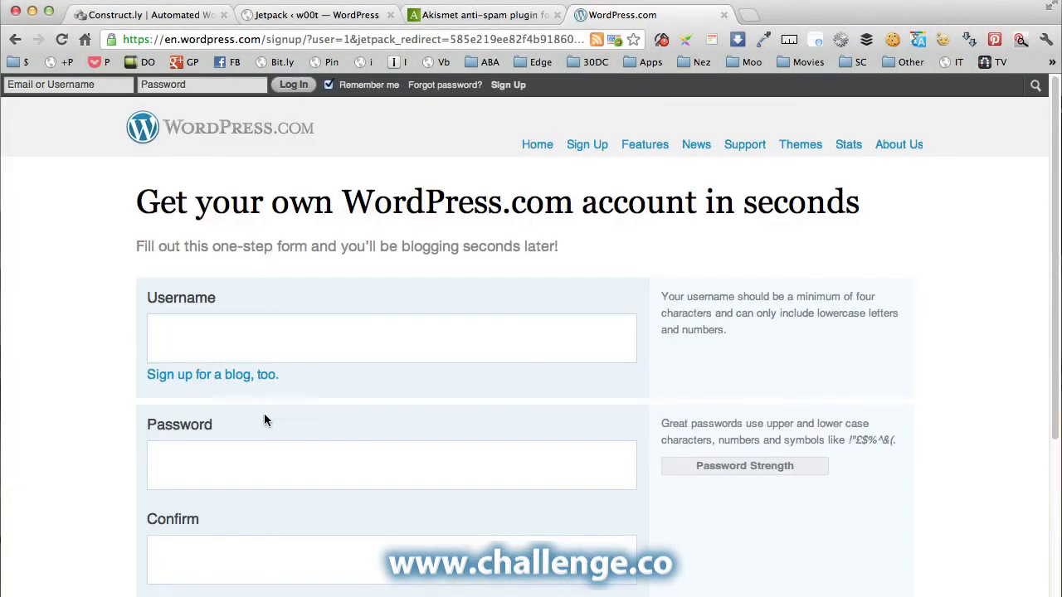
scroll(261, 347, down, 1)
scroll(261, 348, down, 3)
scroll(260, 348, up, 3)
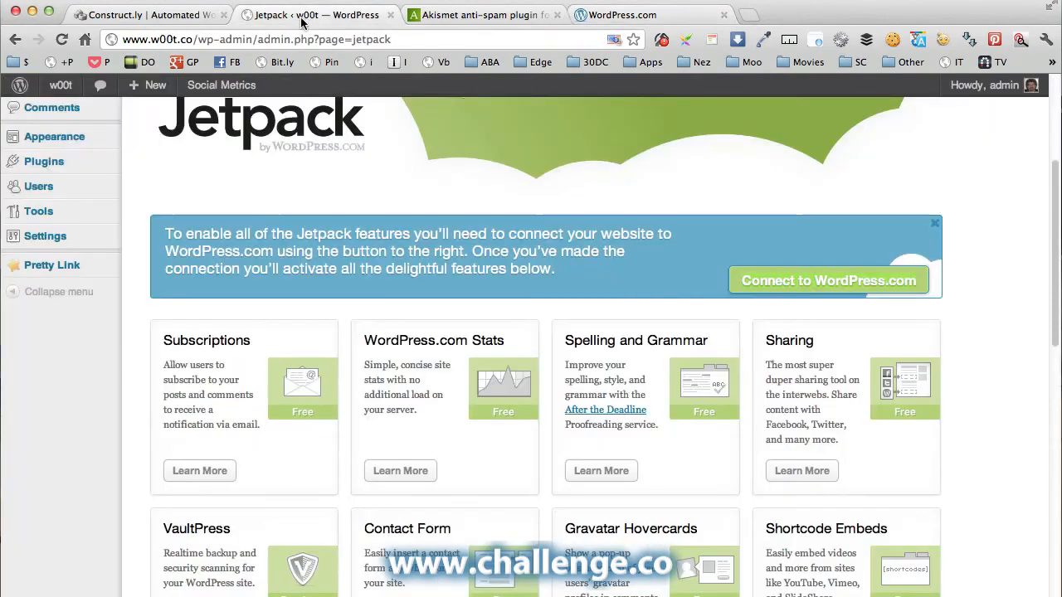
click(303, 15)
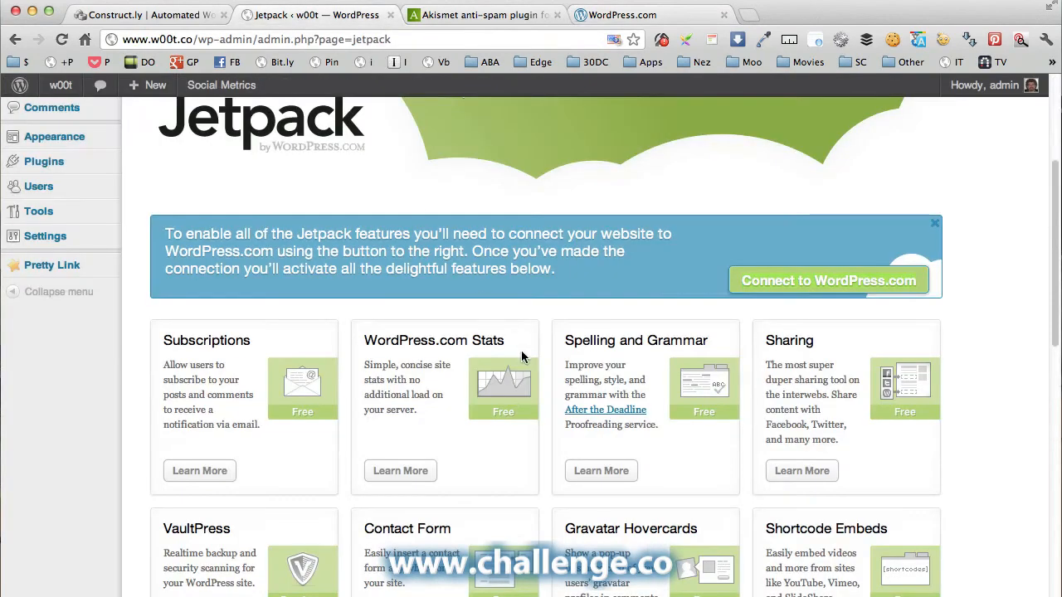
scroll(521, 357, down, 5)
scroll(521, 356, up, 1)
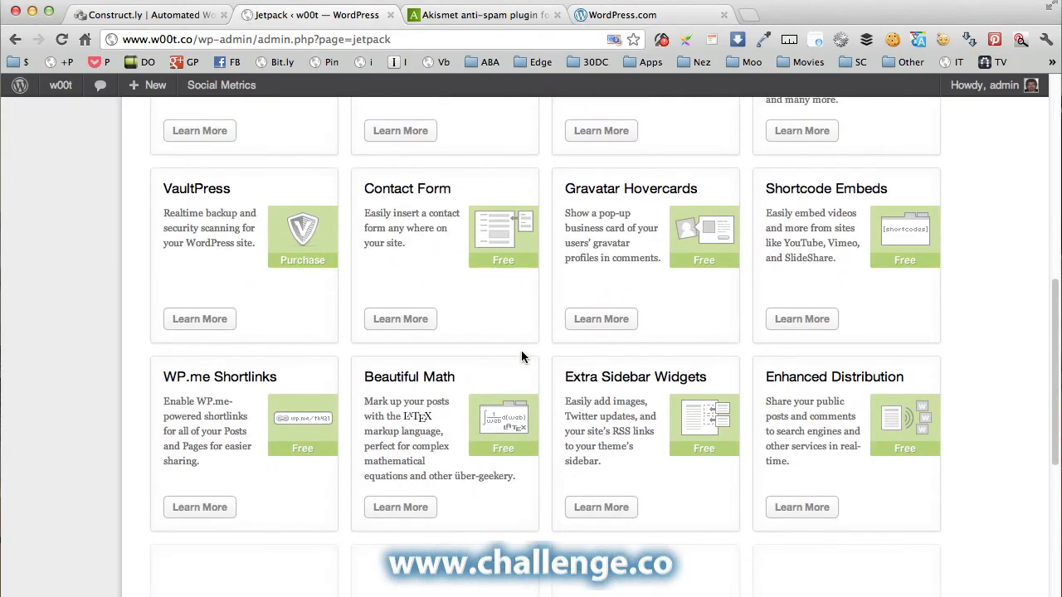
scroll(521, 356, up, 1)
scroll(521, 357, up, 4)
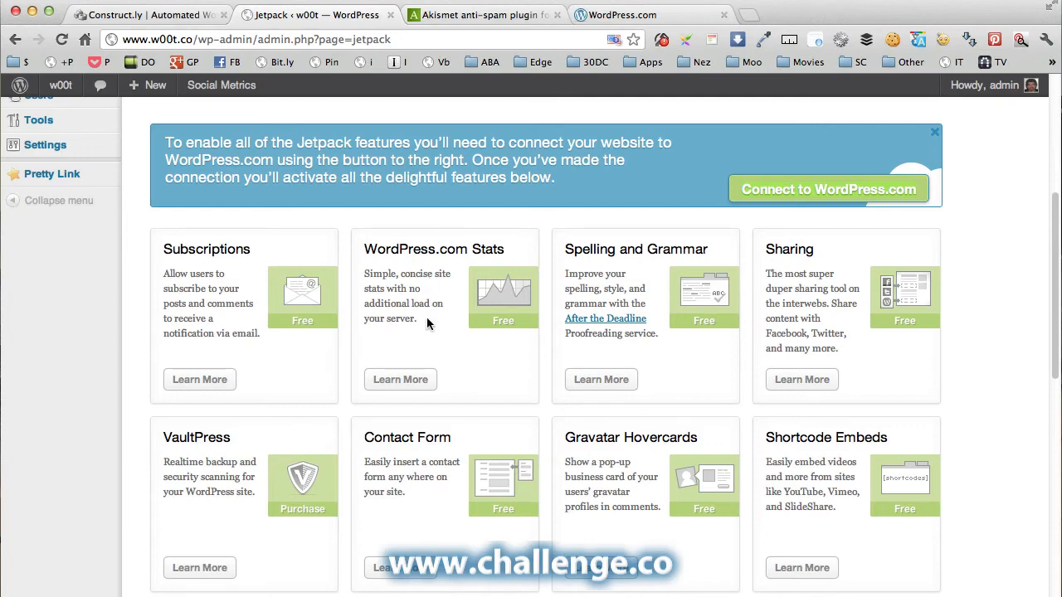
scroll(426, 318, up, 4)
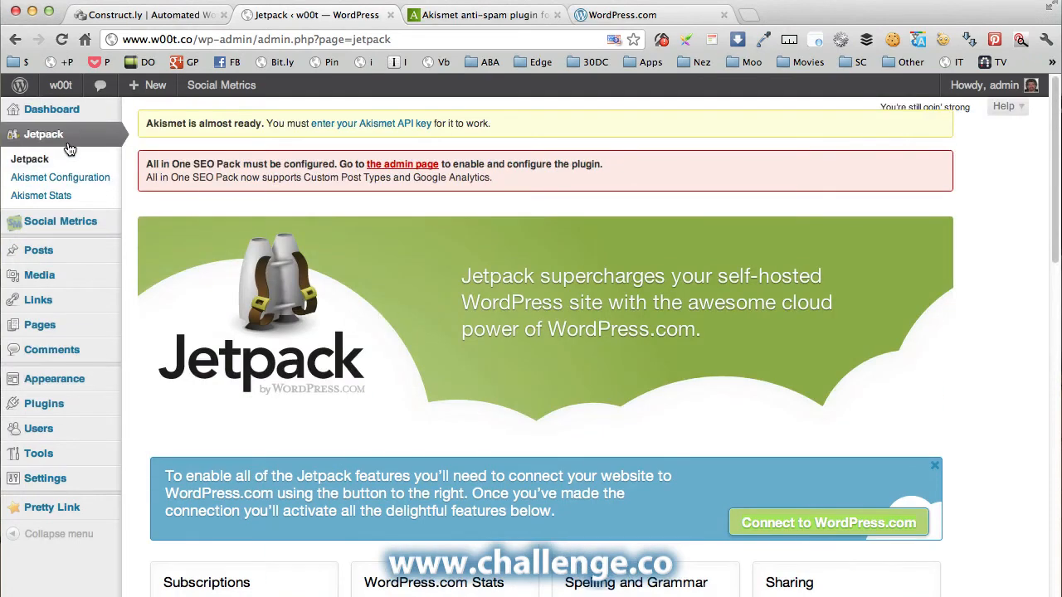
mouse_move(55, 115)
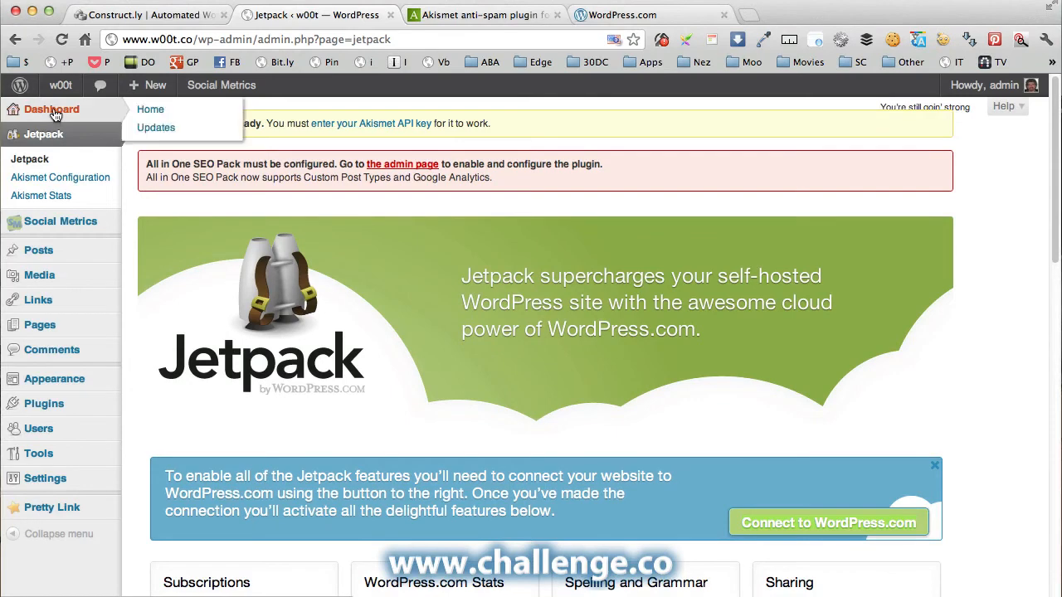
Show the Social Metrics Dashboard with zero Twitter, Facebook and Google +1 counts for Hello world!
click(70, 226)
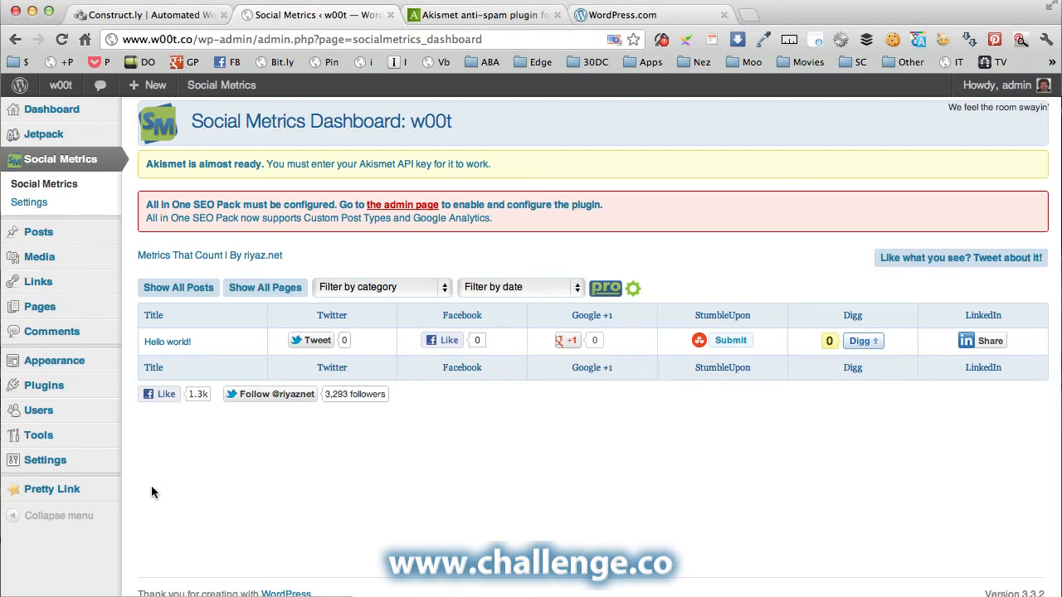
mouse_move(48, 390)
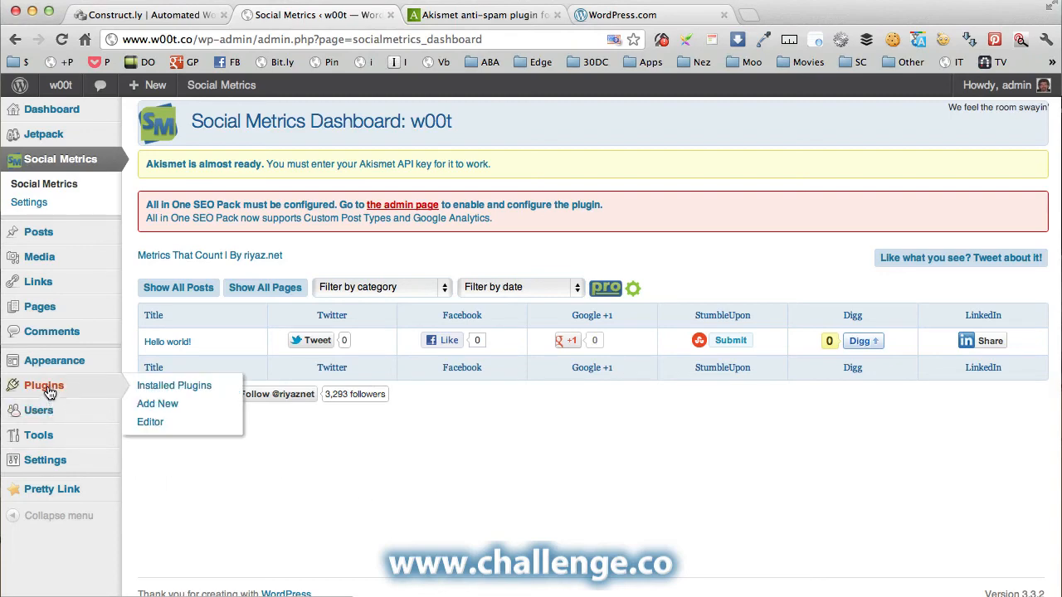
Scroll through the site's General Settings page.
mouse_move(40, 460)
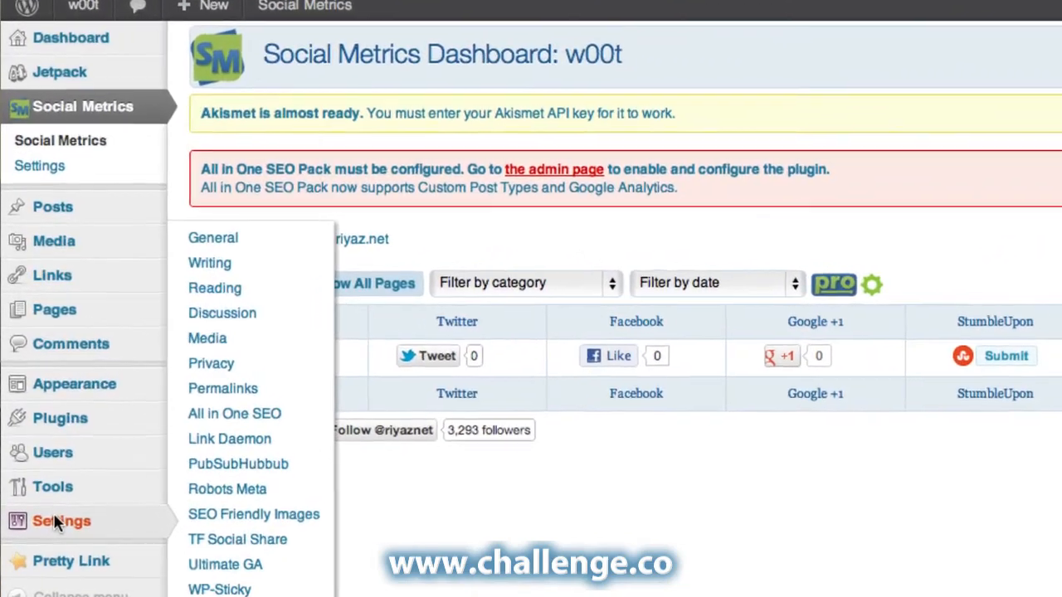
click(53, 516)
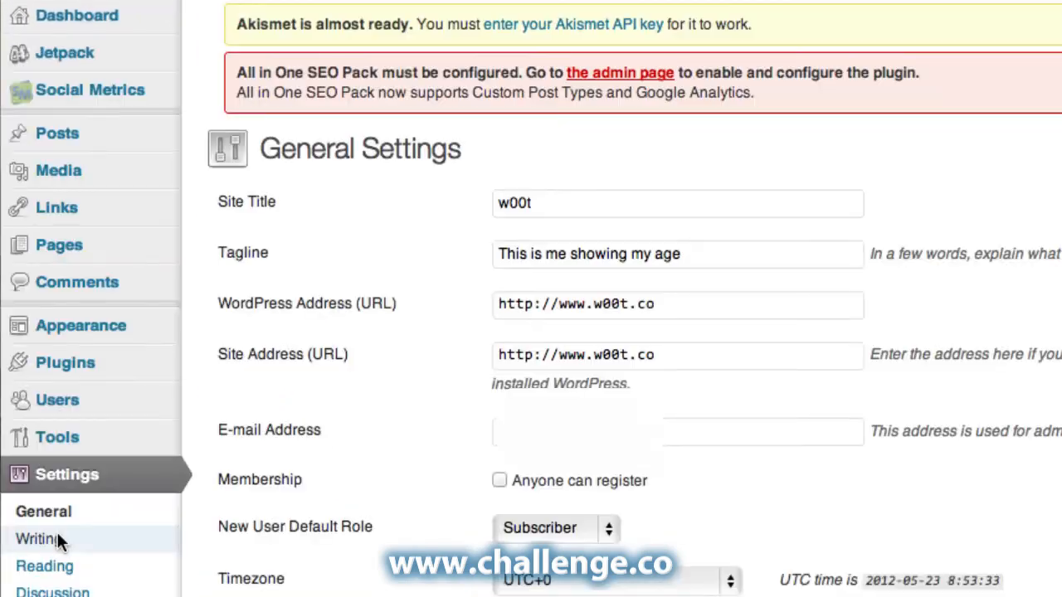
scroll(71, 512, down, 5)
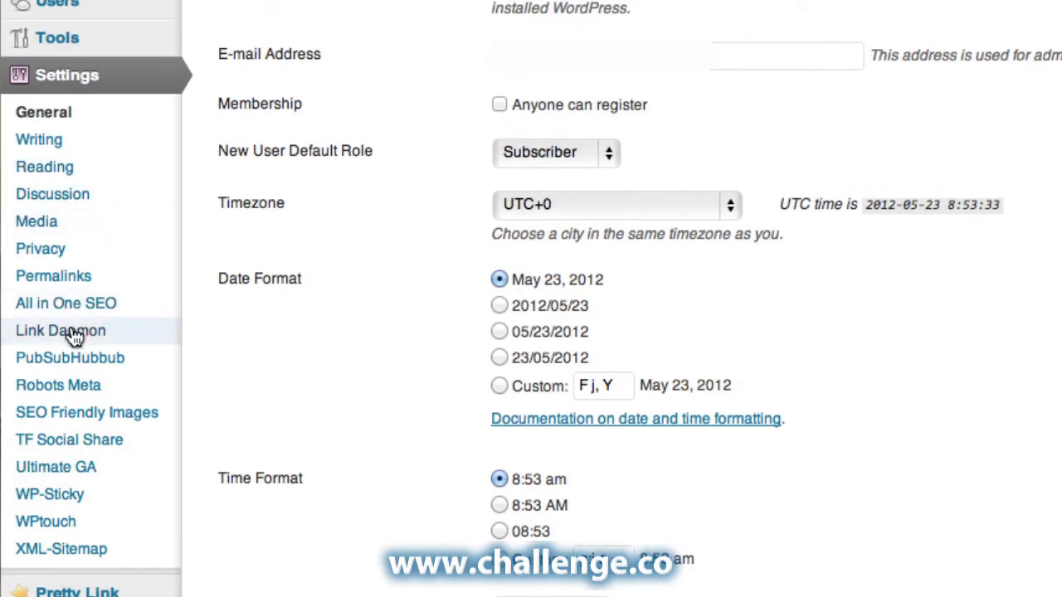
Review the SEO Friendly Images settings, then bring up the TF Social Share settings.
click(95, 412)
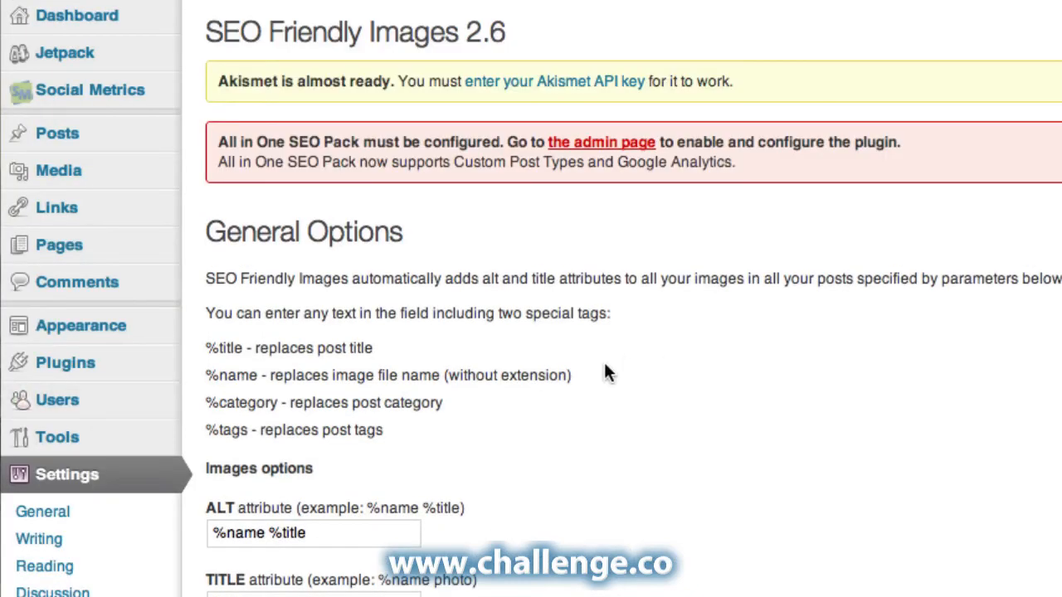
scroll(128, 452, down, 5)
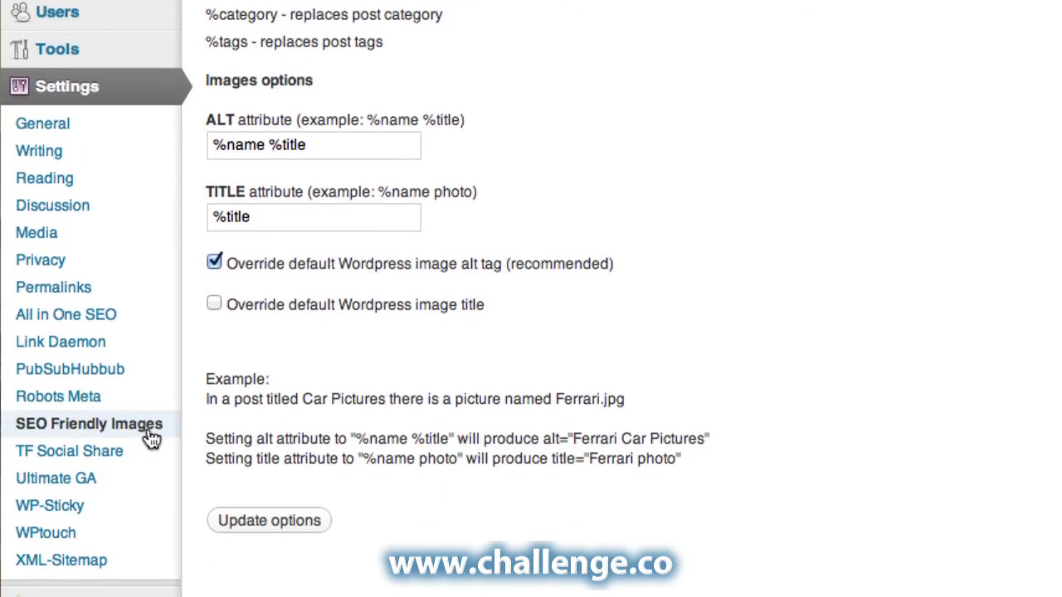
scroll(152, 439, down, 2)
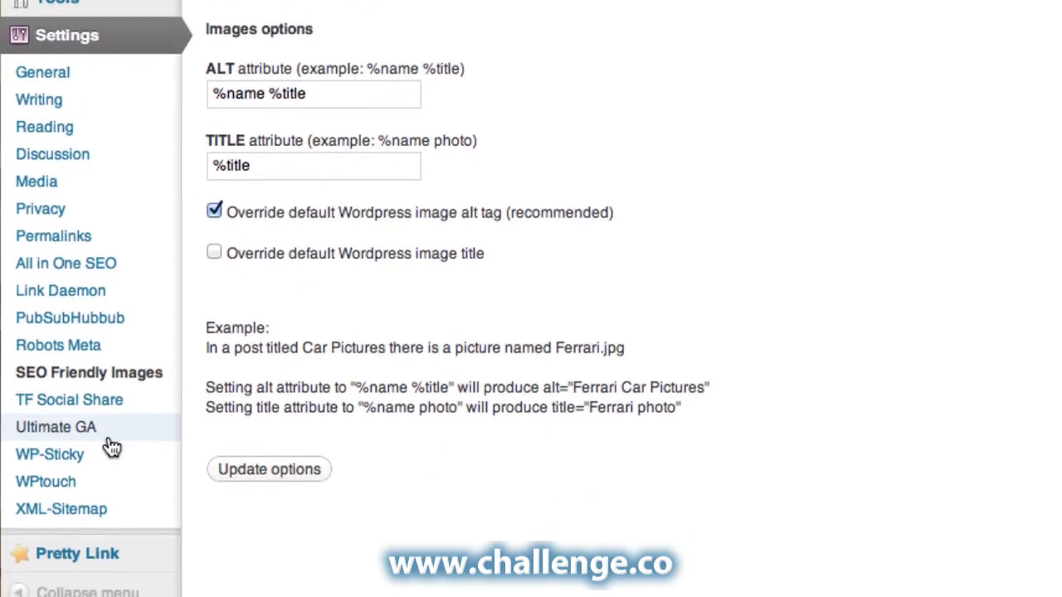
click(92, 399)
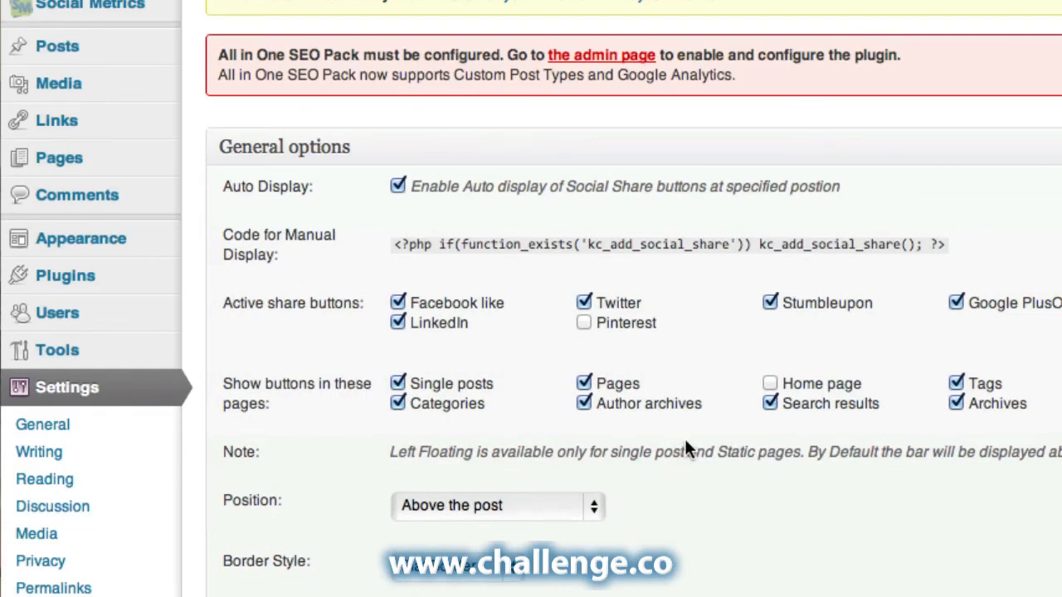
scroll(737, 430, down, 3)
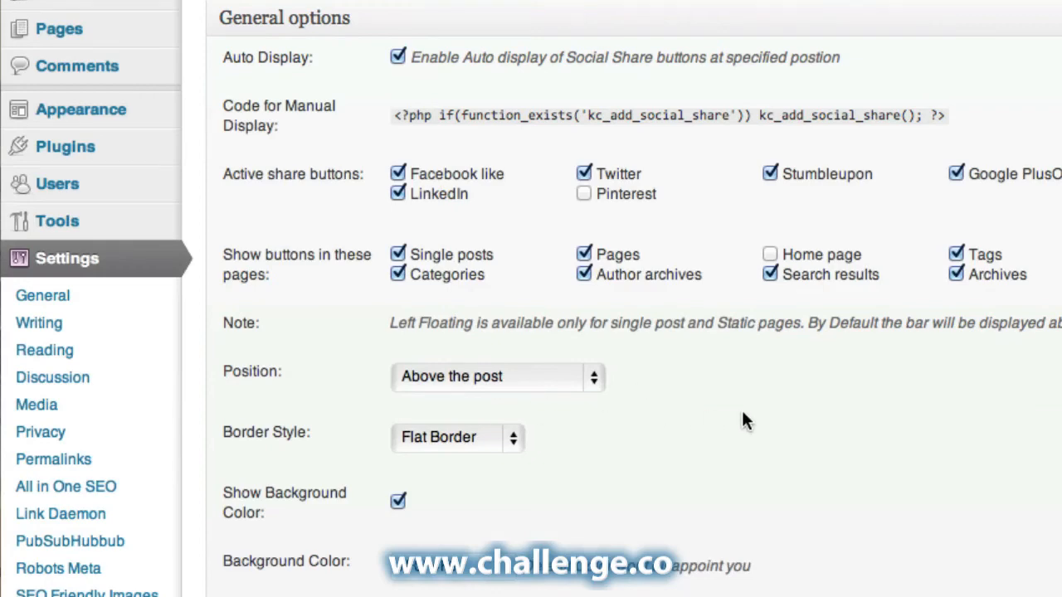
scroll(743, 413, down, 7)
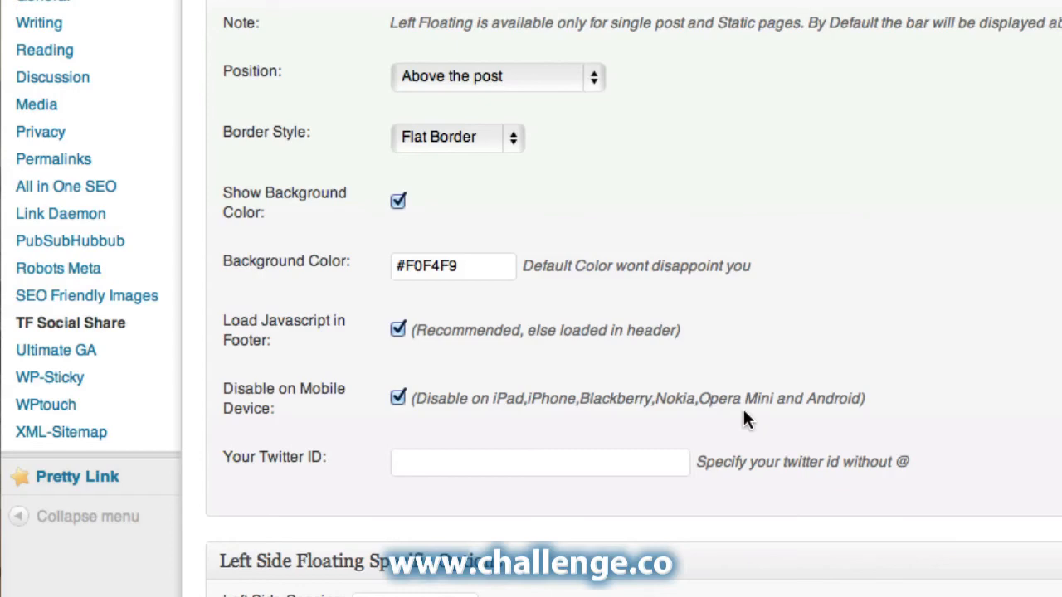
click(627, 465)
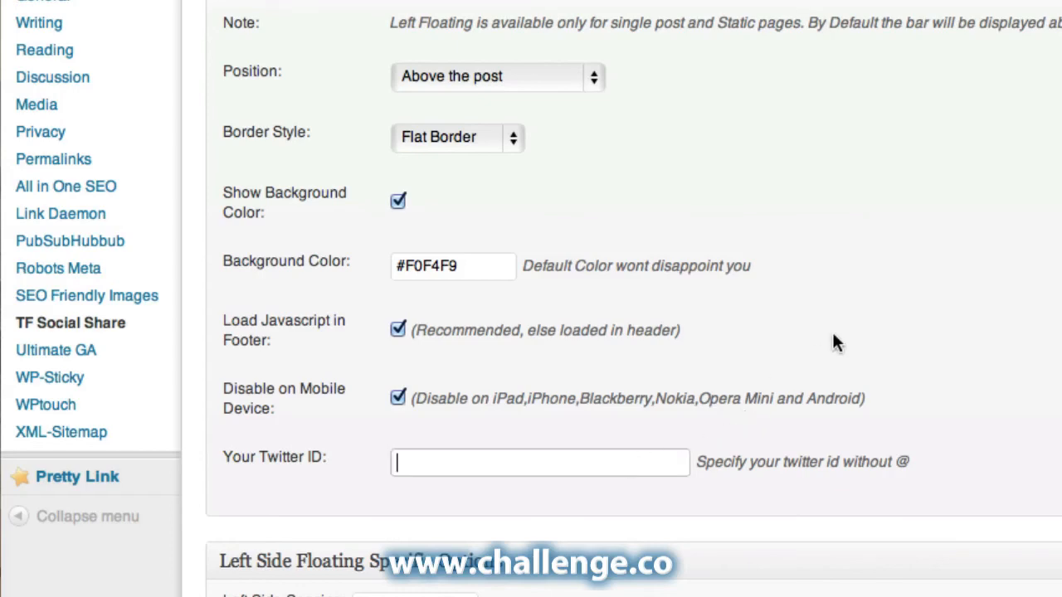
scroll(948, 309, down, 4)
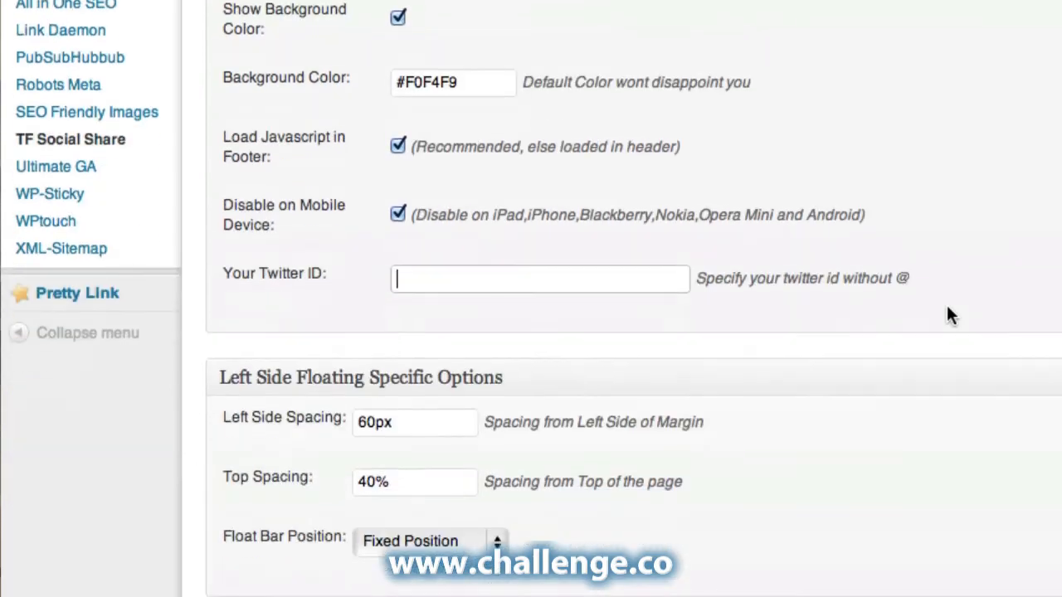
scroll(947, 308, down, 3)
scroll(947, 308, up, 10)
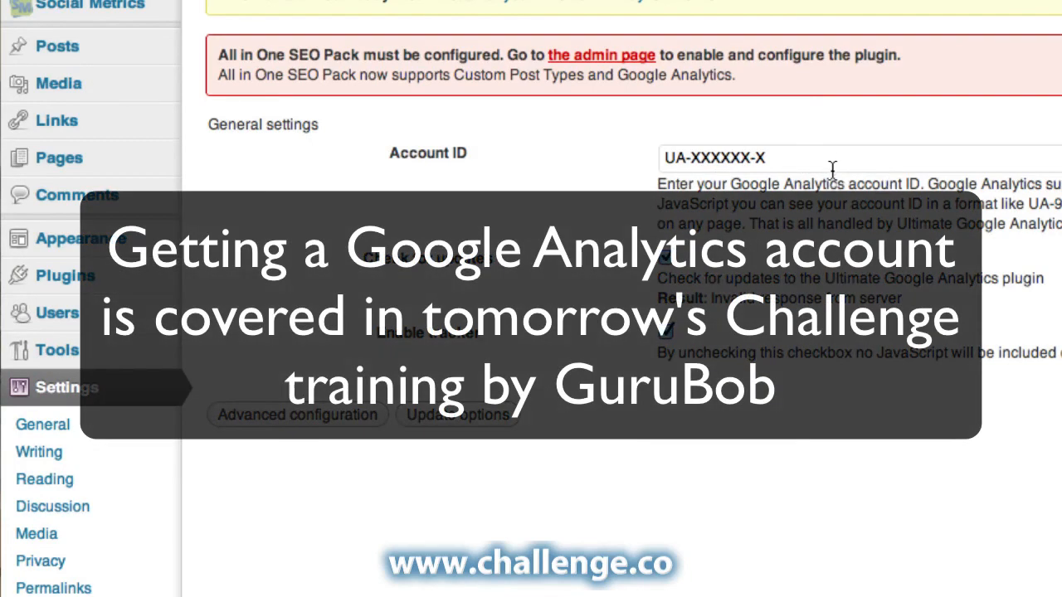
Select the placeholder Account ID UA-XXXXXX-X in Ultimate GA settings, then return to the Dashboard.
drag(831, 158, 611, 157)
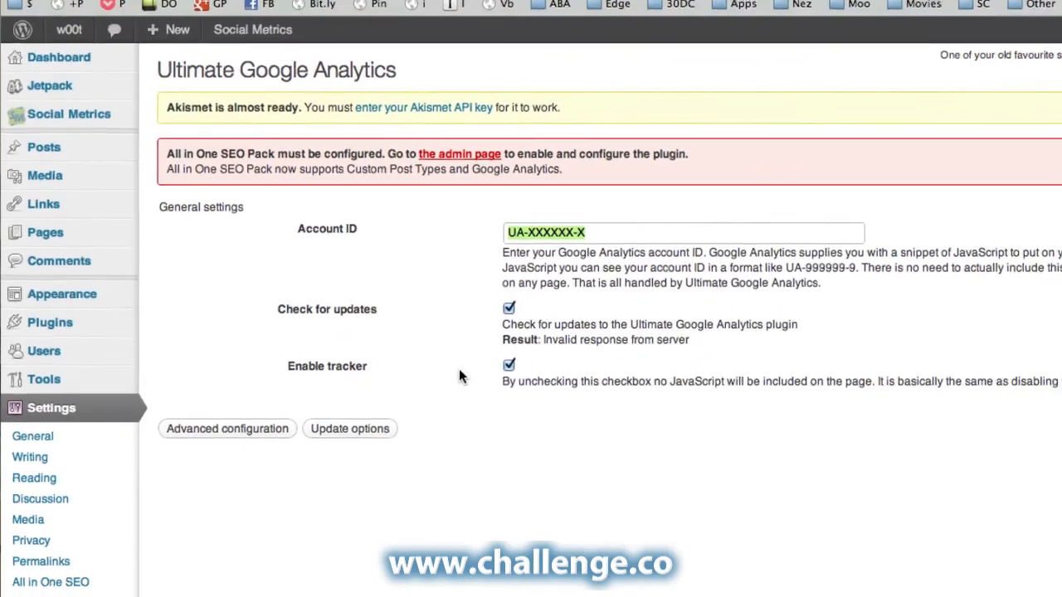
click(52, 60)
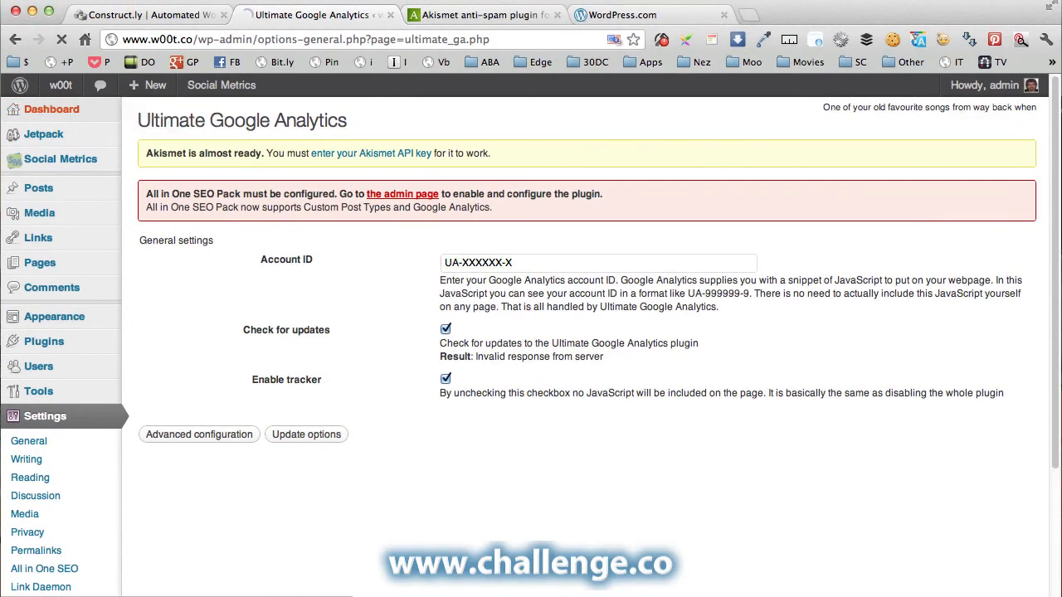